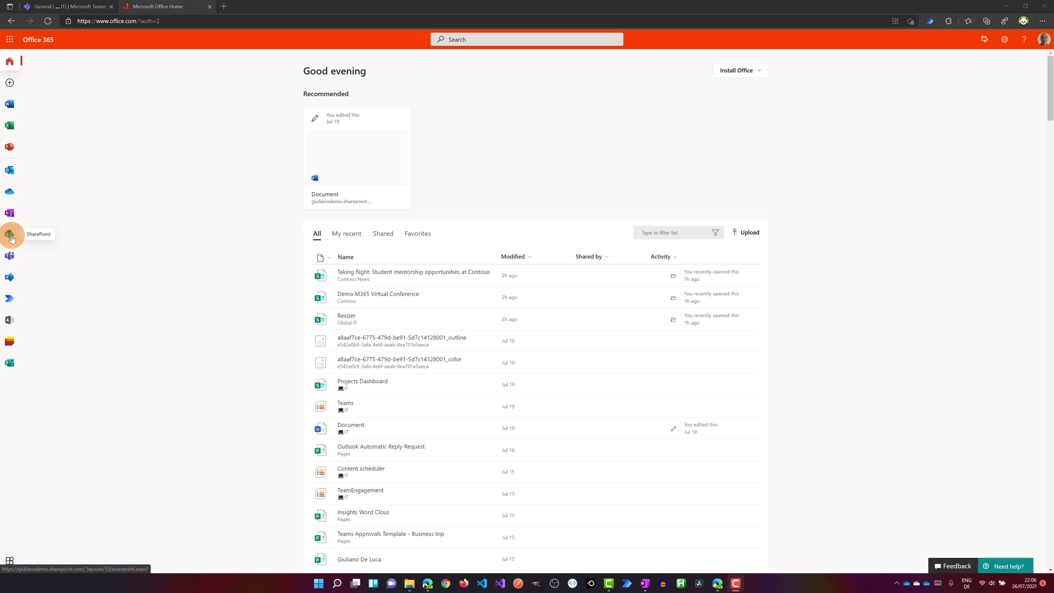
Step: Start a new communication site named Onboarding, with the address /sites/Onboarding in English
click(11, 237)
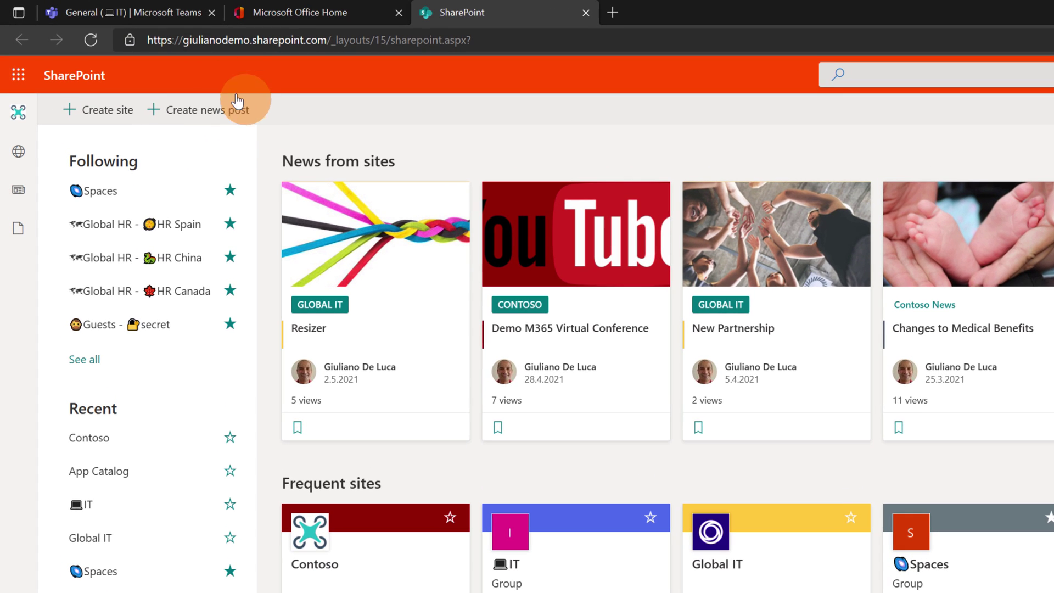
click(98, 117)
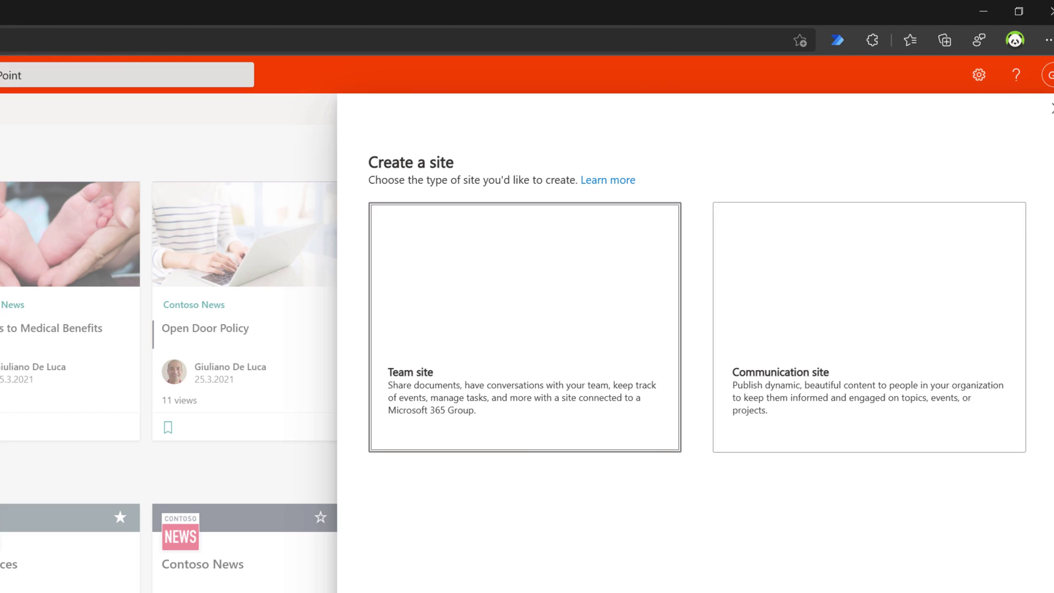
click(793, 283)
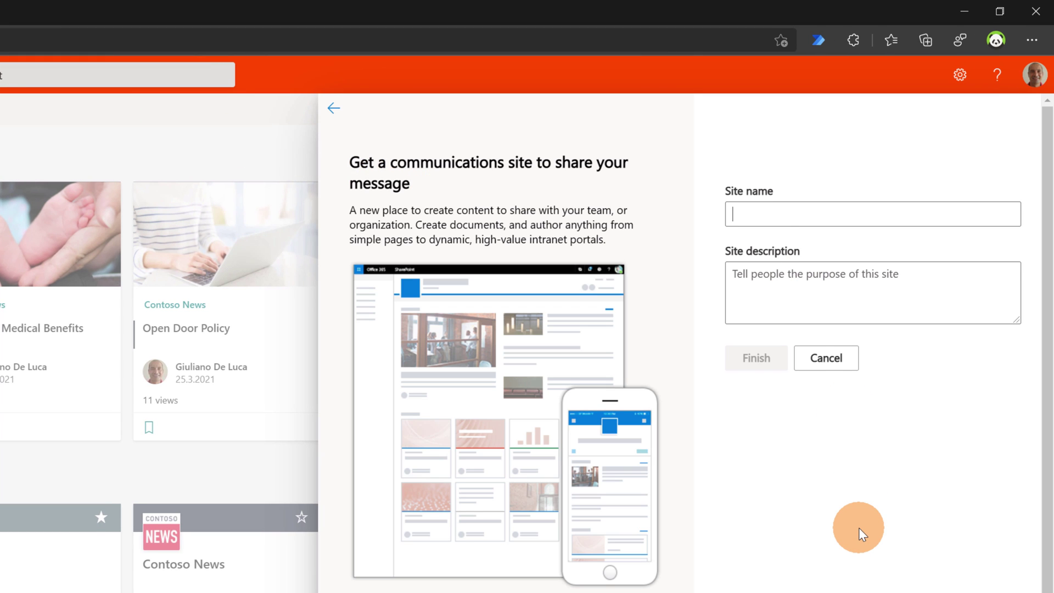
text(Onboarding)
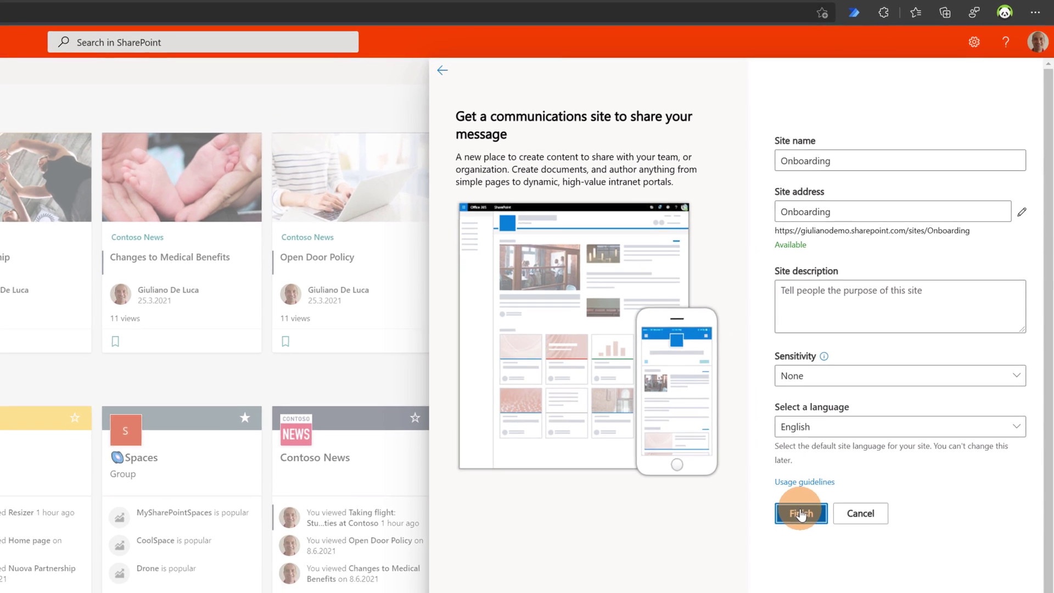
Step: Finish creating the Onboarding communication site and bring up its settings panel
click(801, 513)
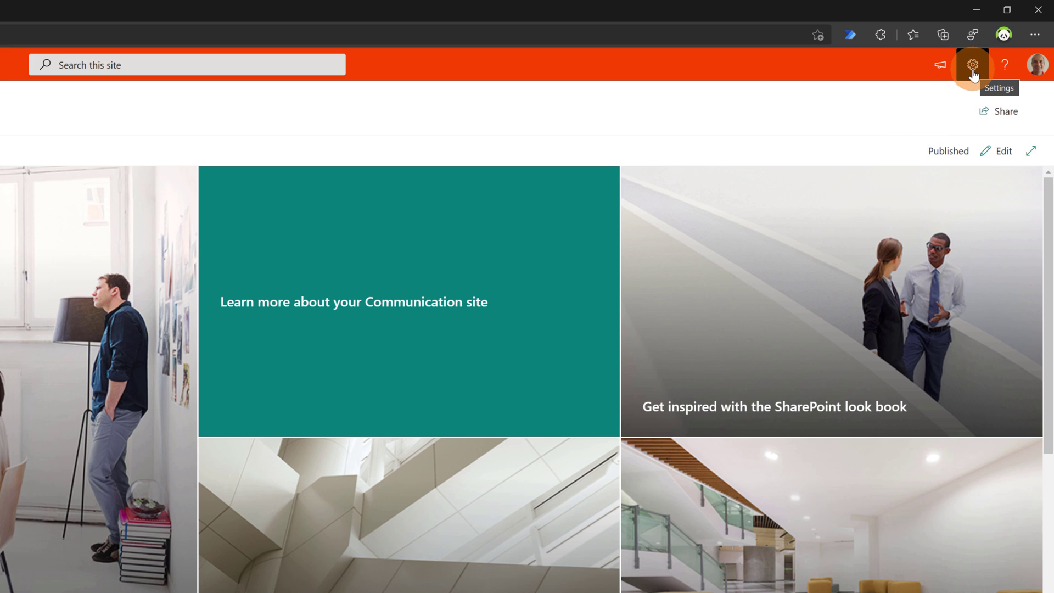
click(973, 75)
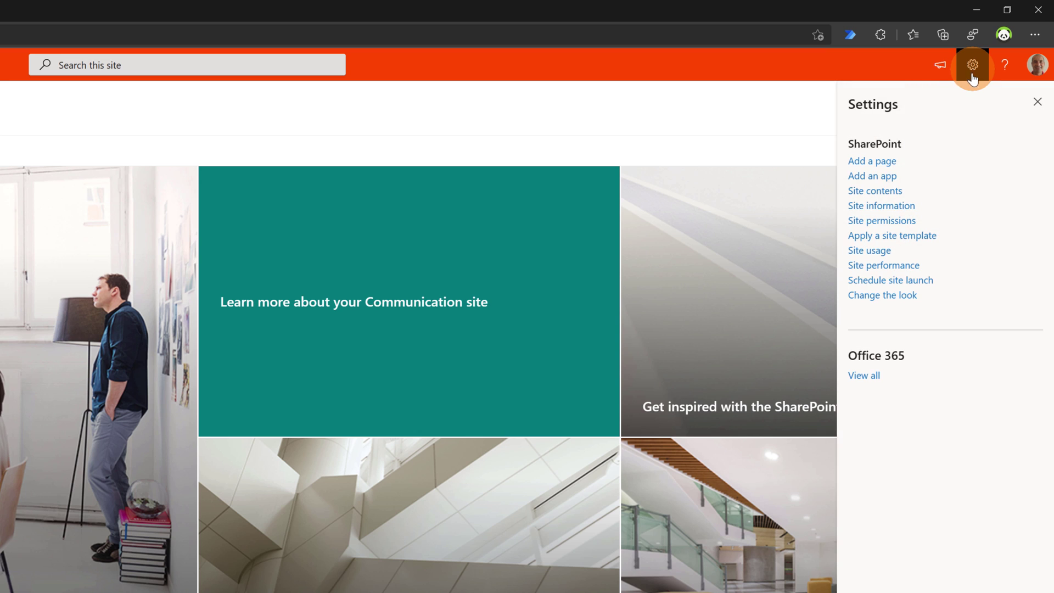
Step: Open the site template choices and check the organization's own templates, finding none
click(924, 237)
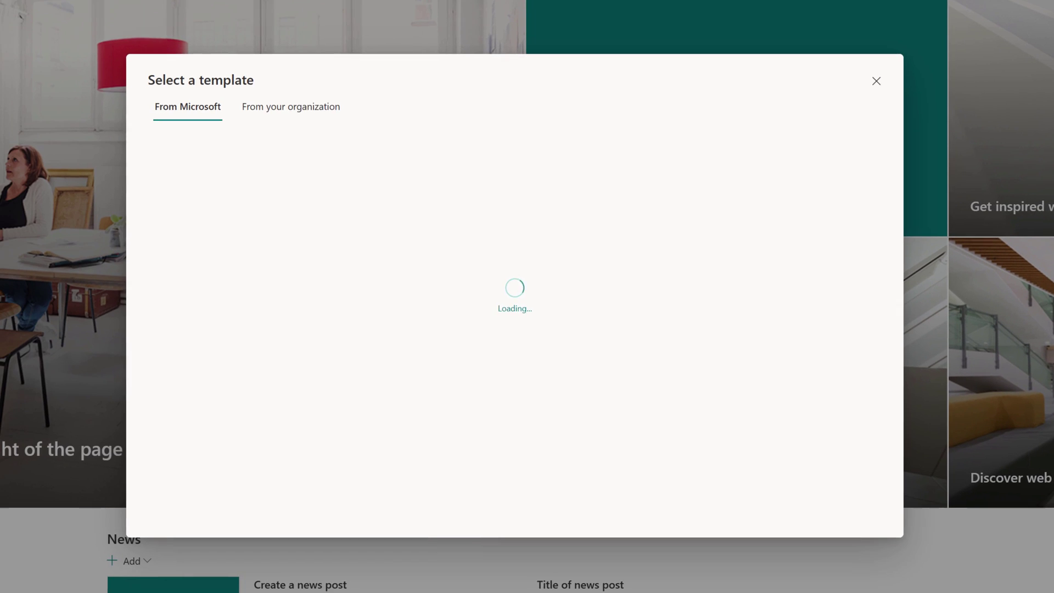
mouse_move(685, 240)
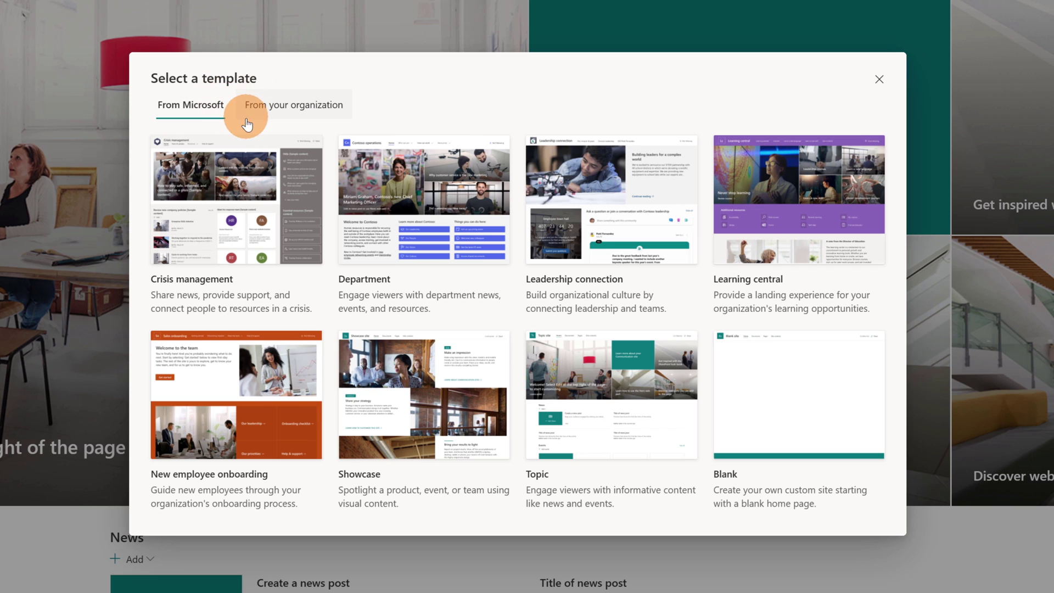
mouse_move(263, 166)
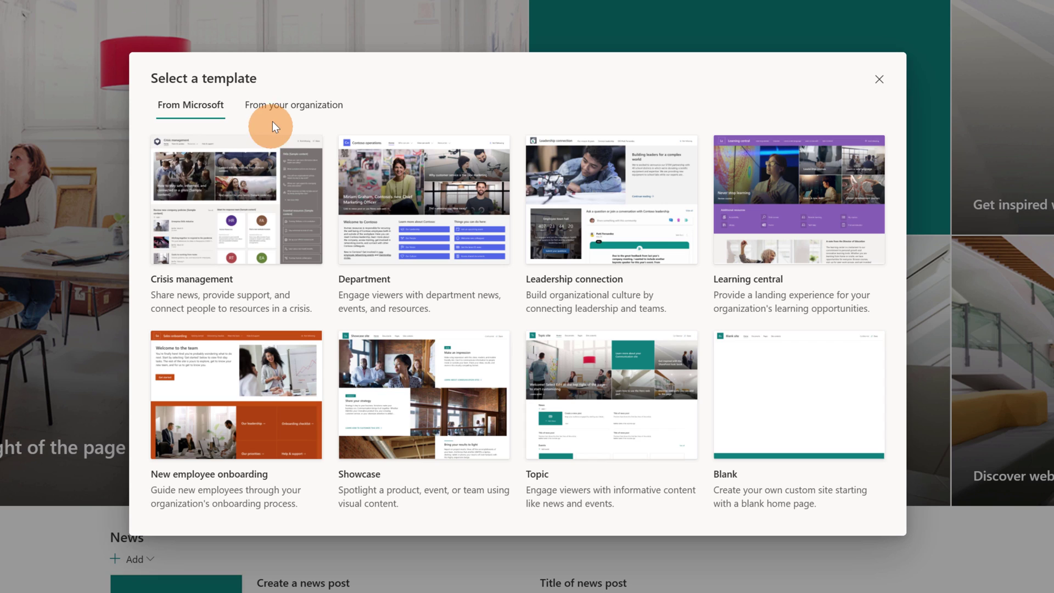
click(273, 108)
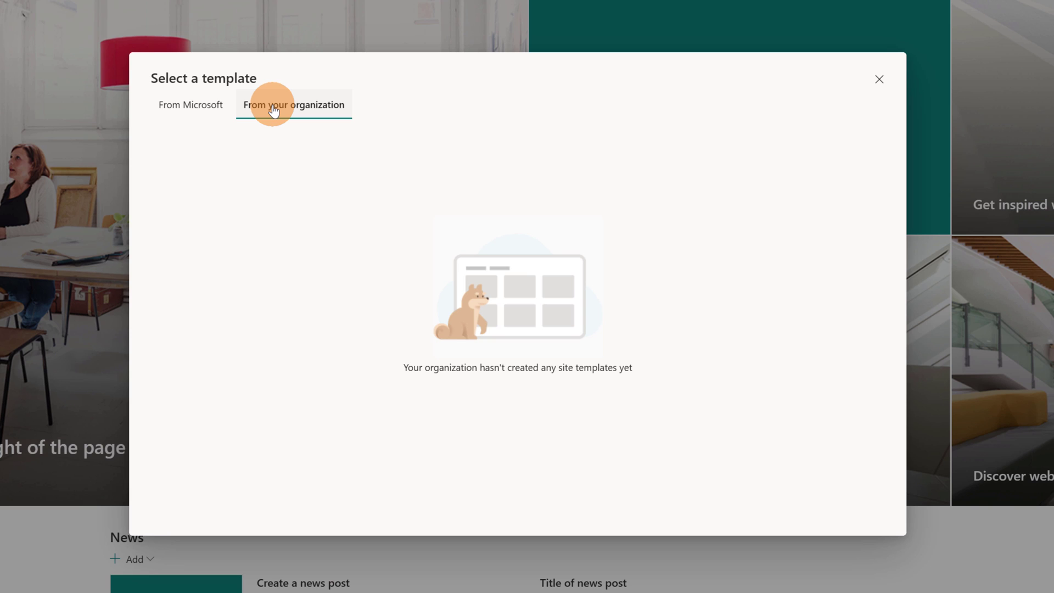
Step: Return to Microsoft's templates and browse them, including New employee onboarding
click(191, 117)
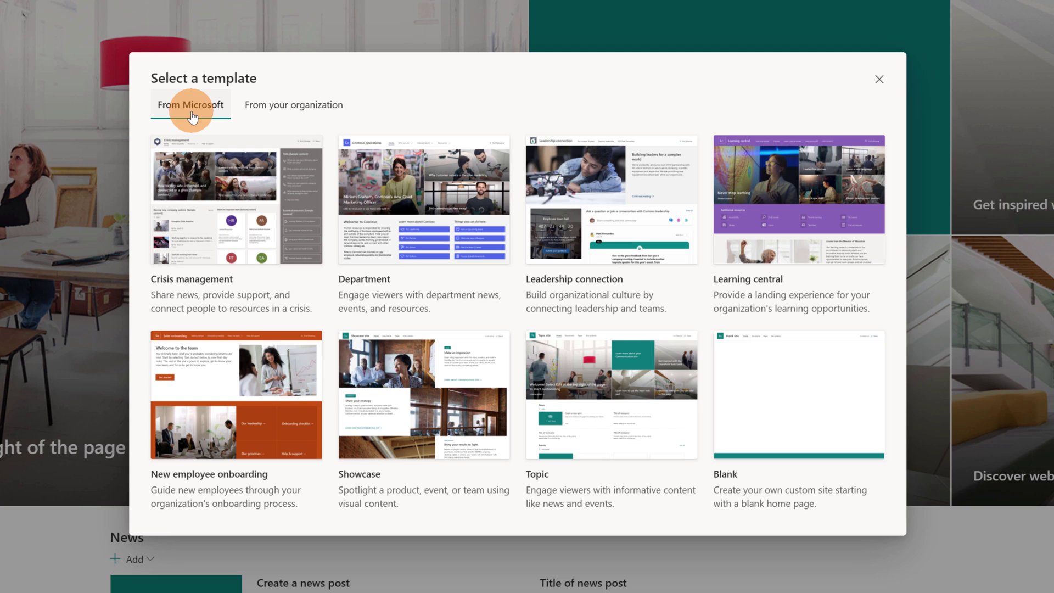
mouse_move(200, 176)
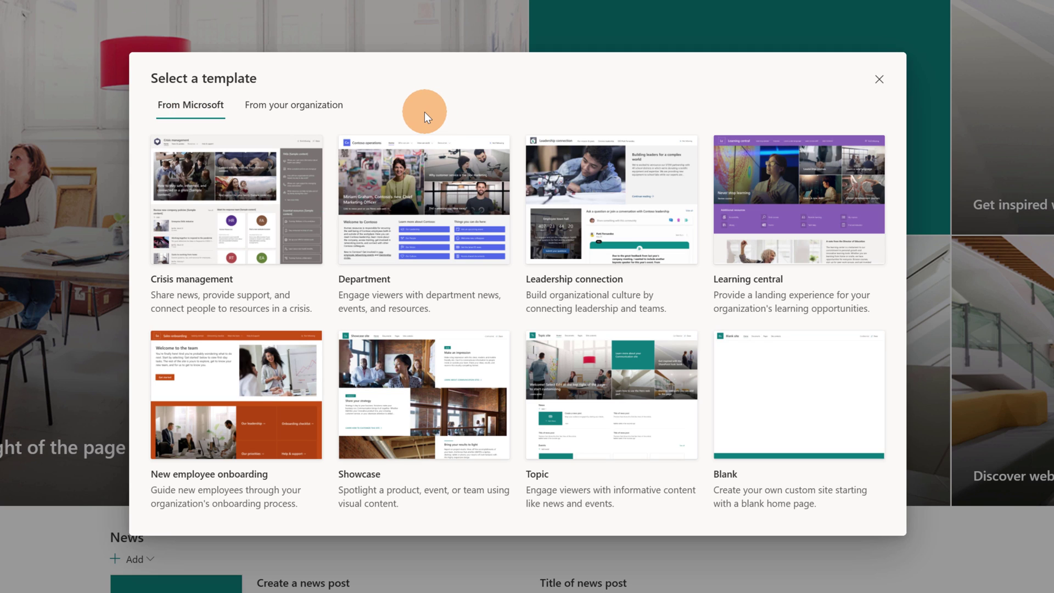
mouse_move(247, 223)
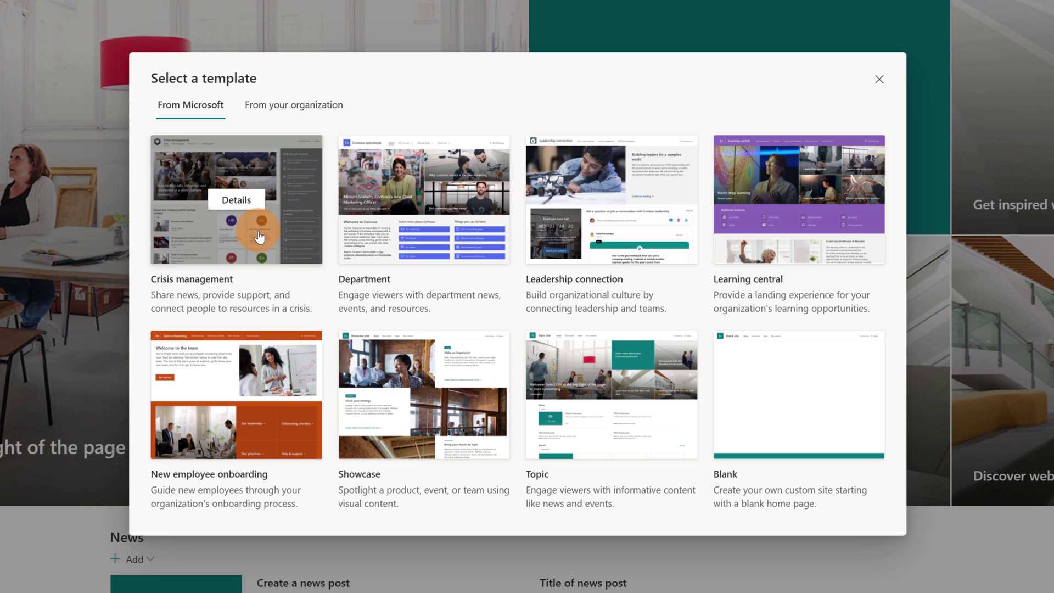
mouse_move(574, 205)
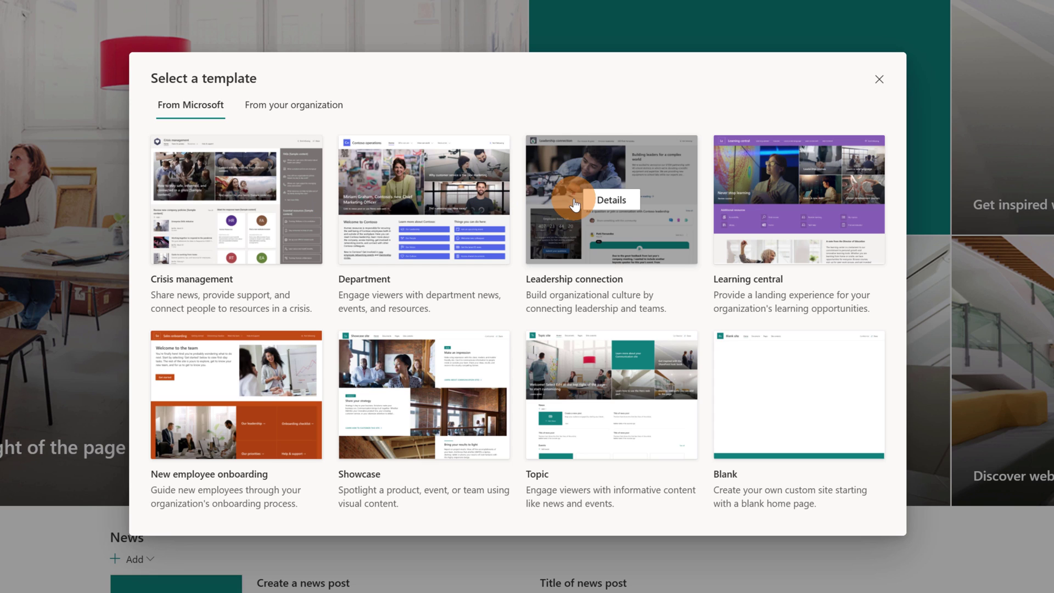
mouse_move(245, 409)
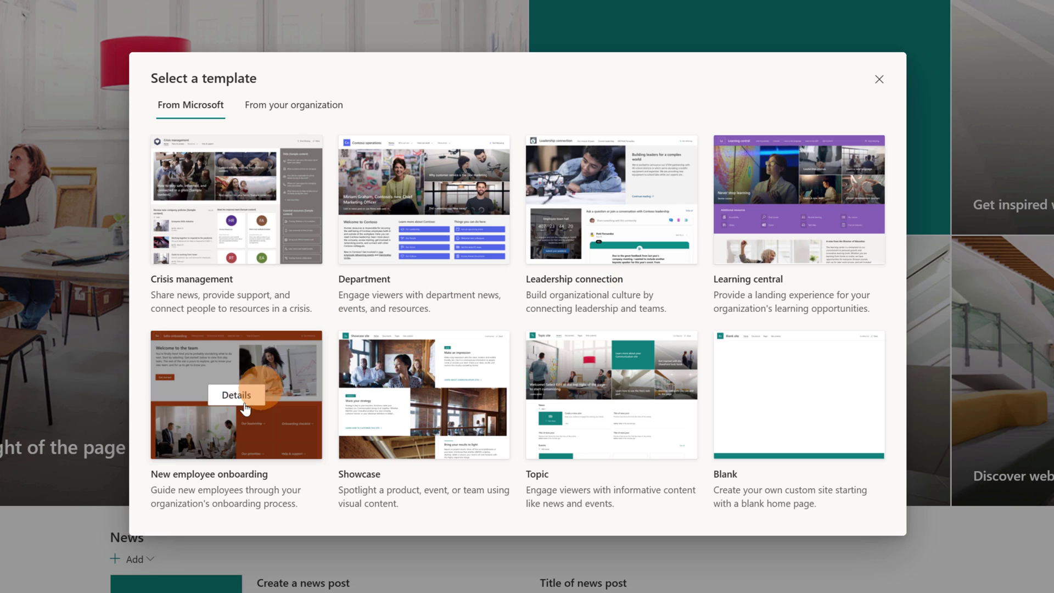
mouse_move(391, 391)
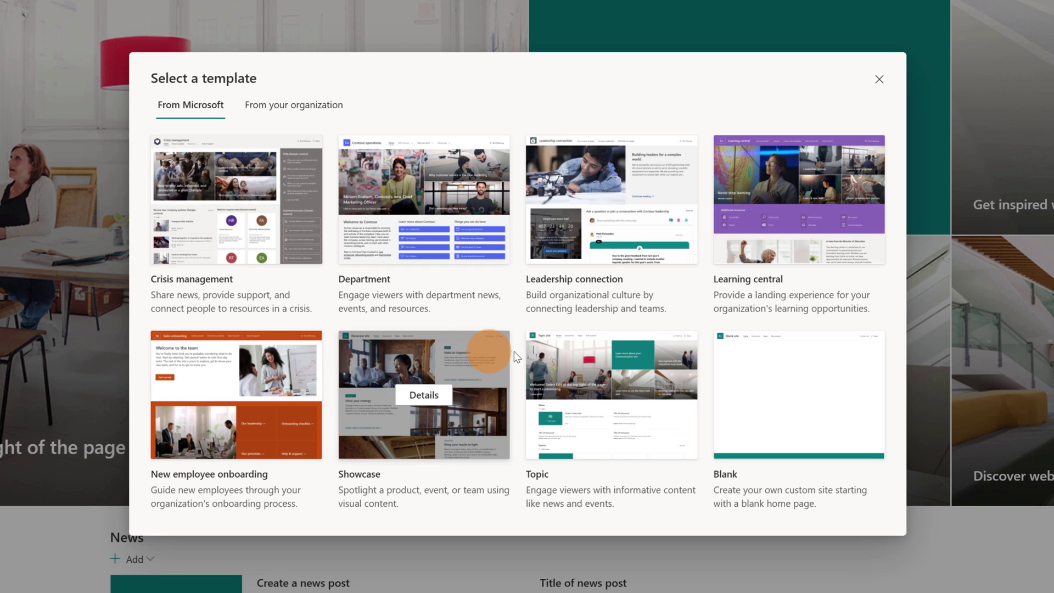
mouse_move(730, 383)
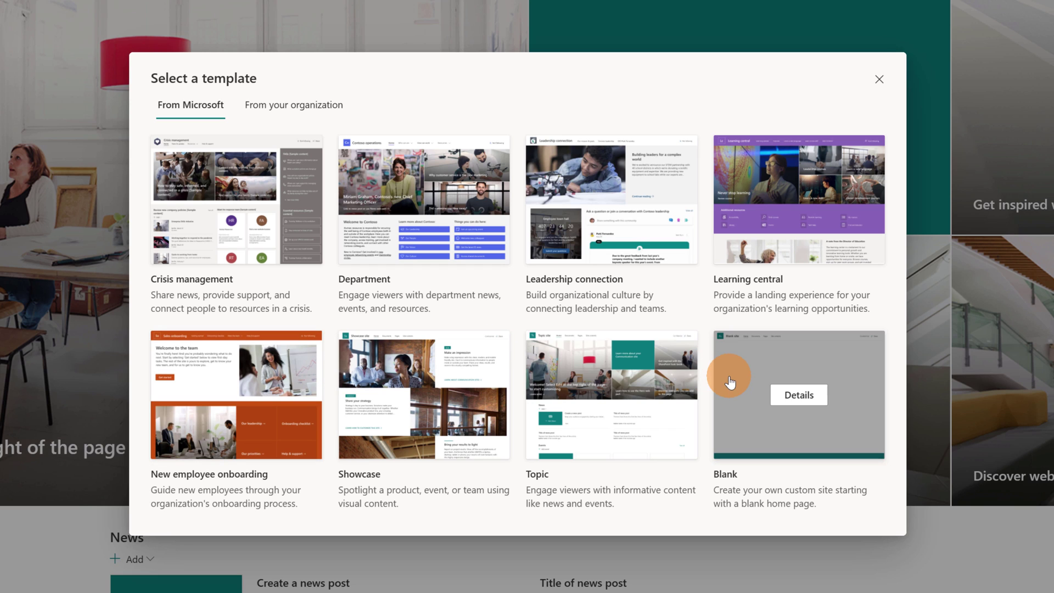
mouse_move(250, 343)
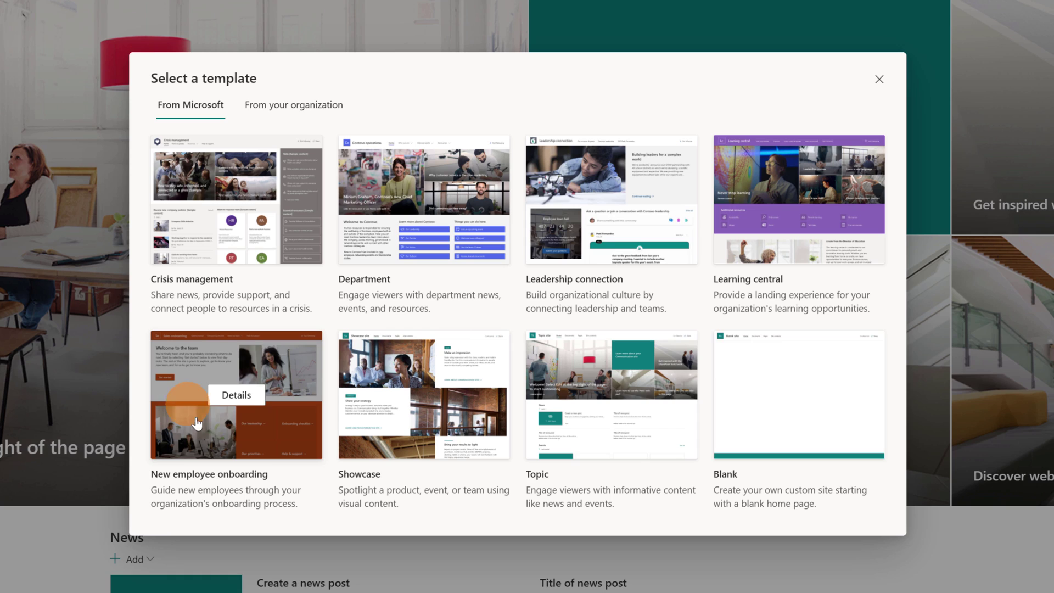
click(235, 396)
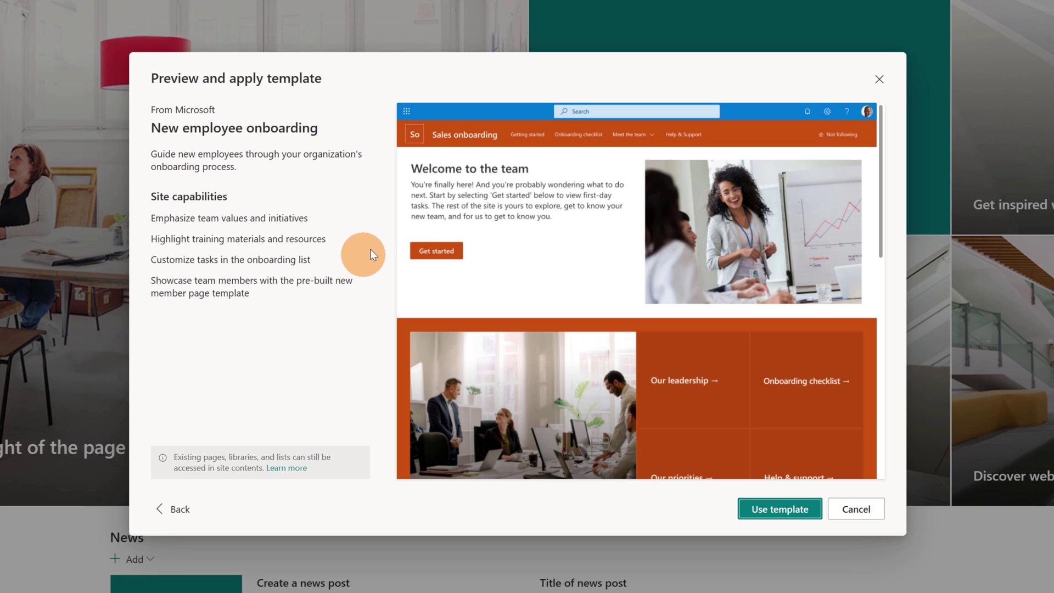
scroll(713, 274, down, 2)
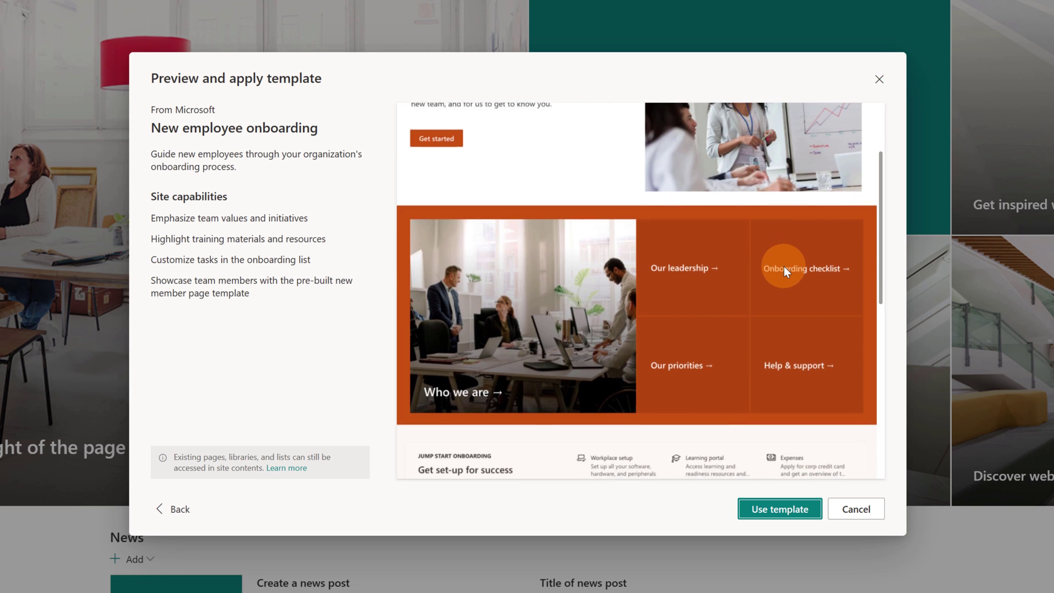
scroll(793, 266, down, 5)
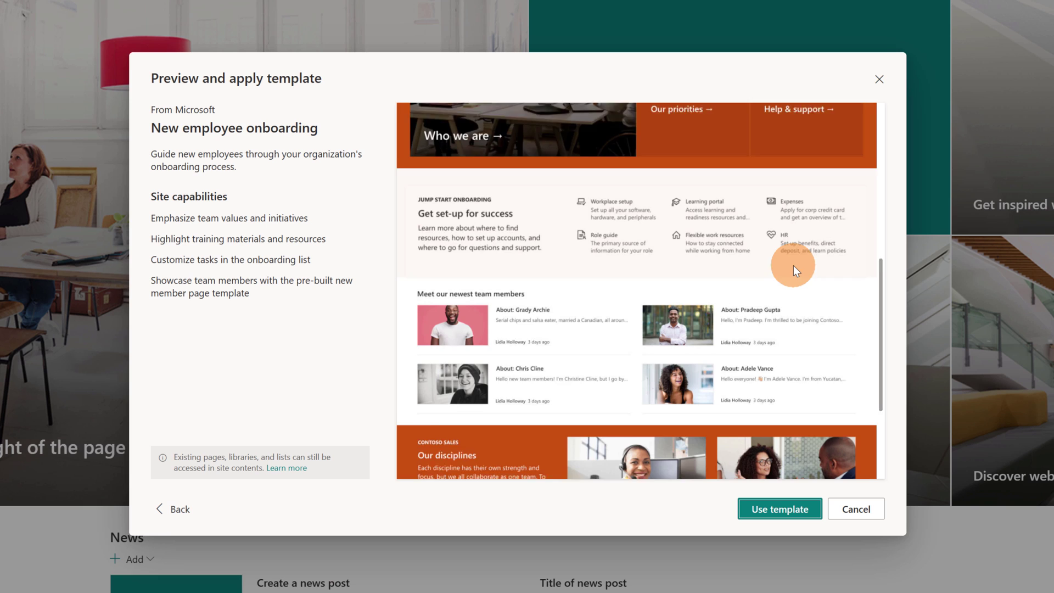
scroll(793, 265, down, 3)
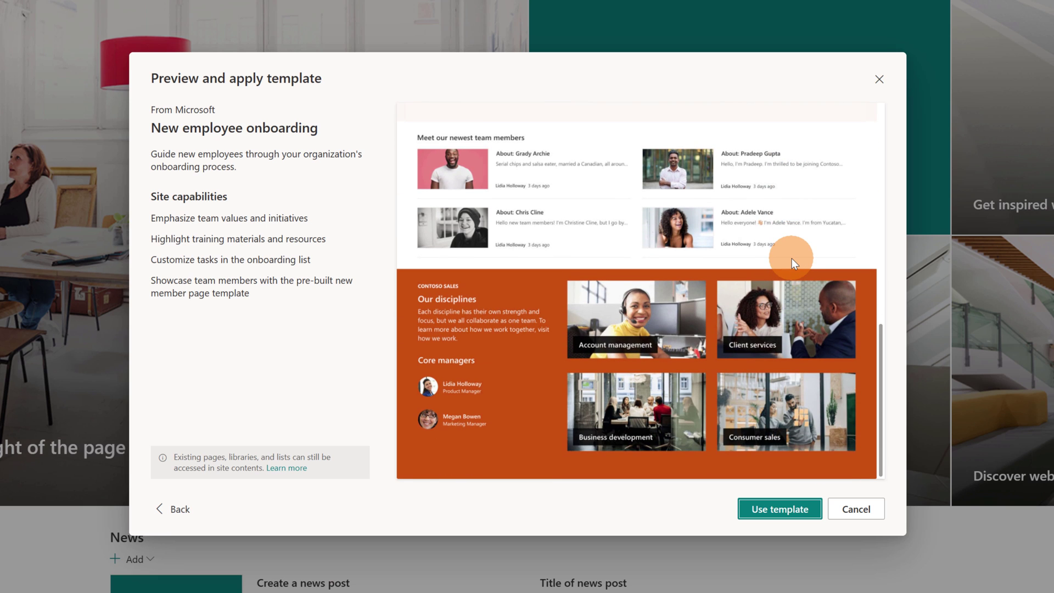
scroll(786, 299, up, 10)
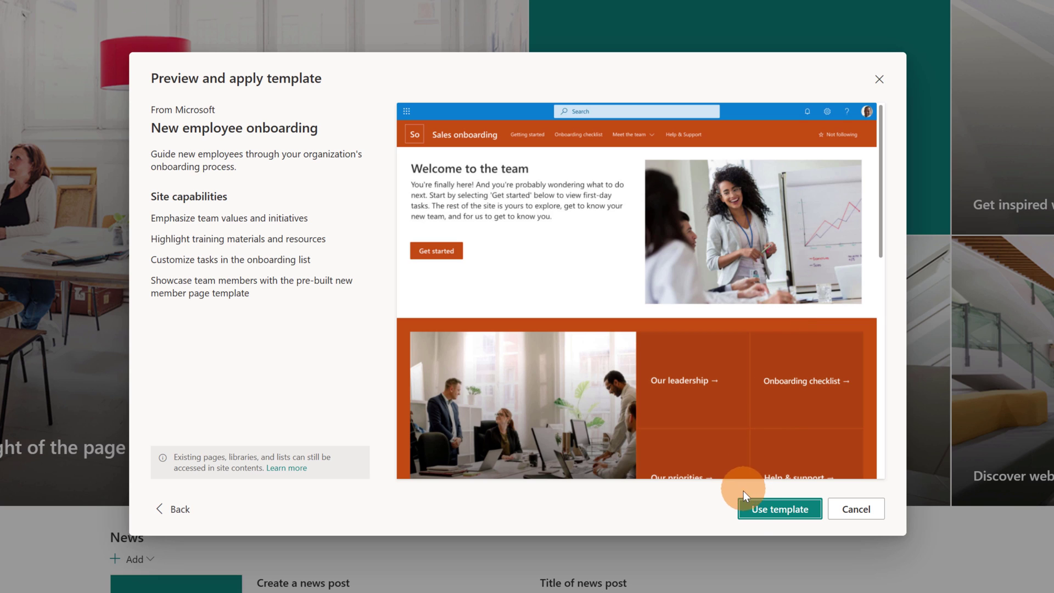
Step: Apply New employee onboarding to the site, close Next steps, and review the sample welcome content
click(771, 509)
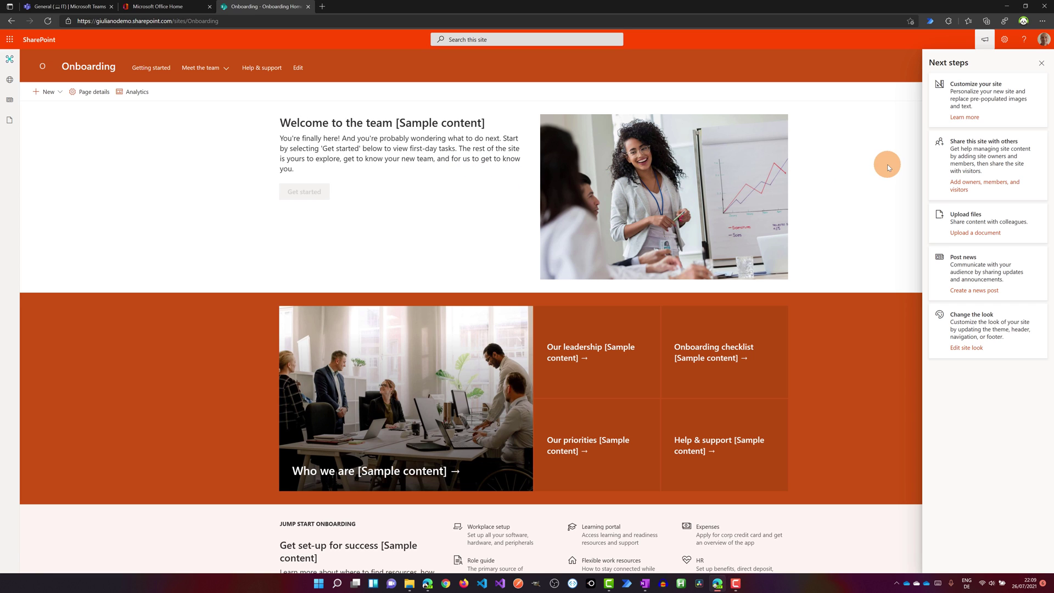
scroll(835, 256, down, 1)
scroll(839, 260, down, 5)
click(1041, 62)
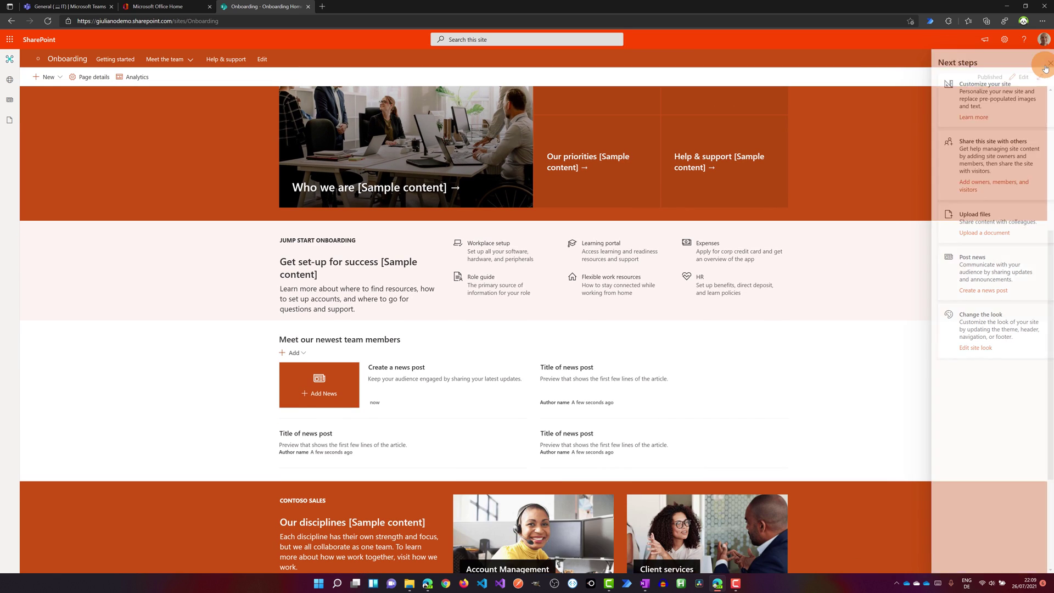
scroll(892, 225, down, 1)
scroll(890, 229, down, 2)
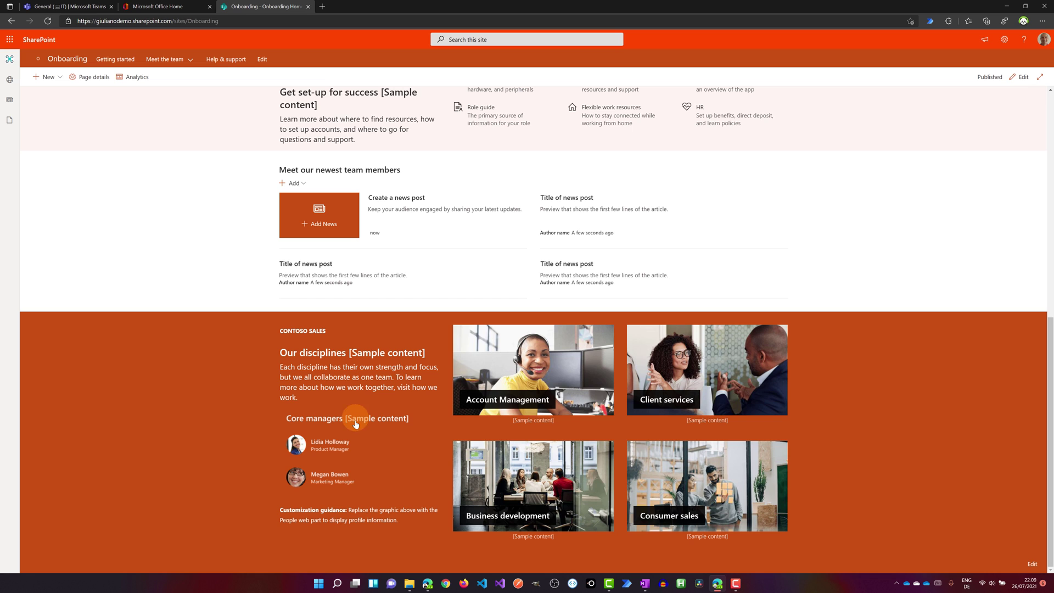
scroll(351, 434, up, 8)
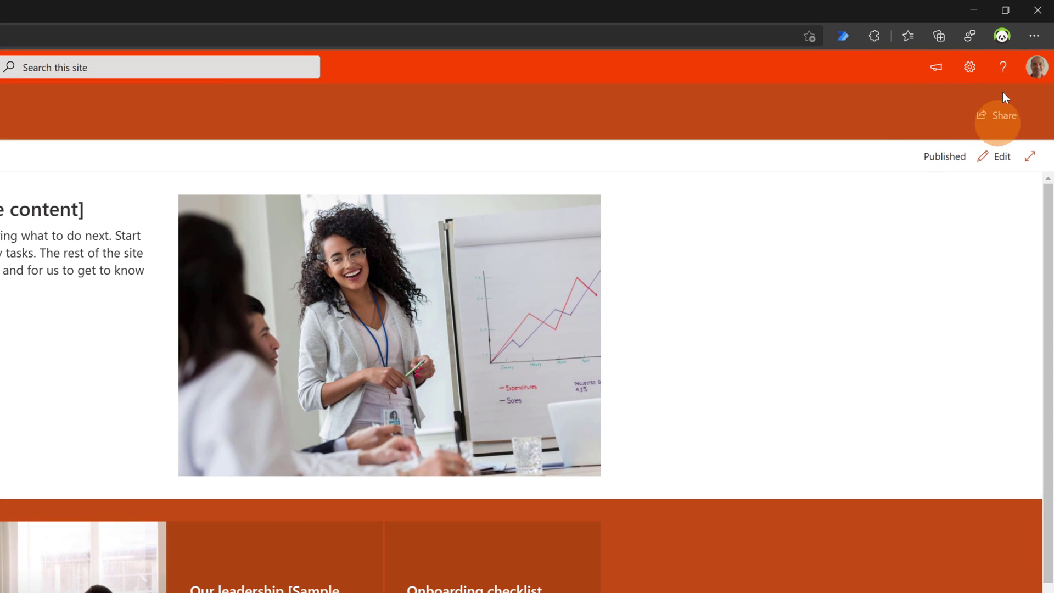
Step: Locate New-Hire-Introduction-Template in the Site Pages Templates folder, then return to the Onboarding home page
click(971, 73)
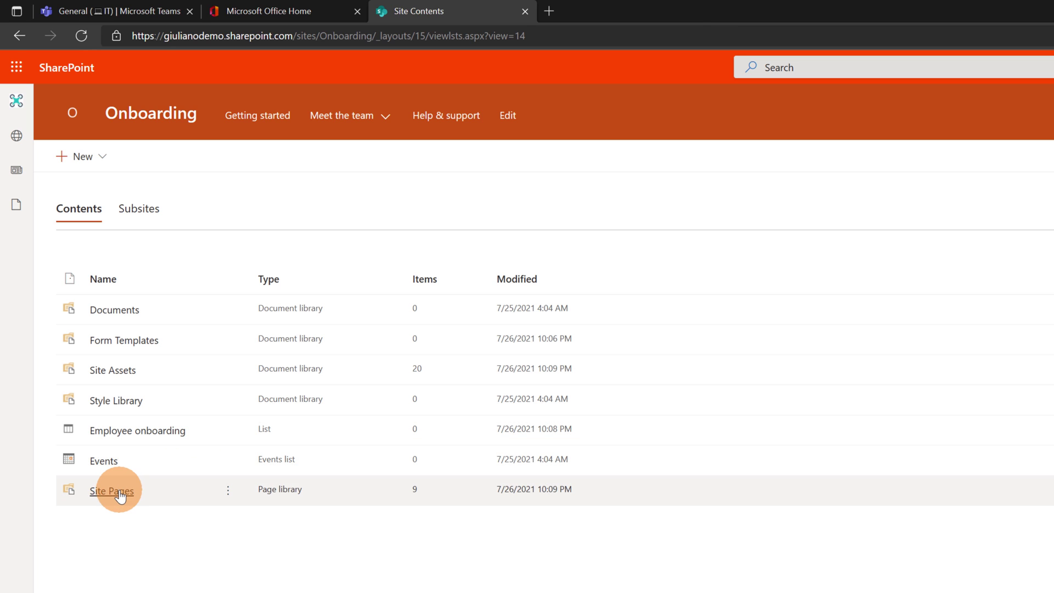
click(118, 490)
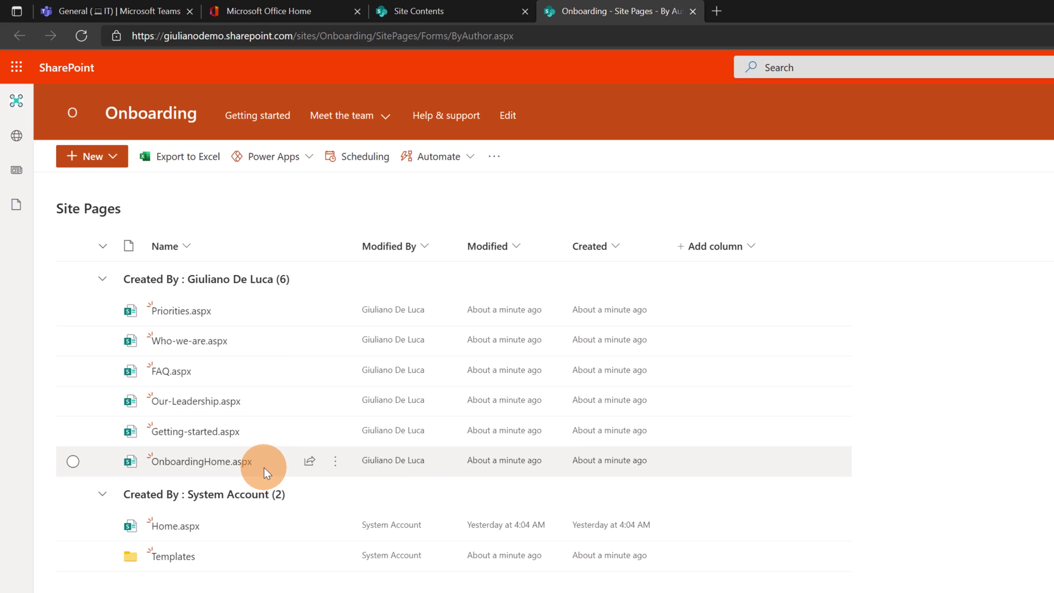
click(179, 560)
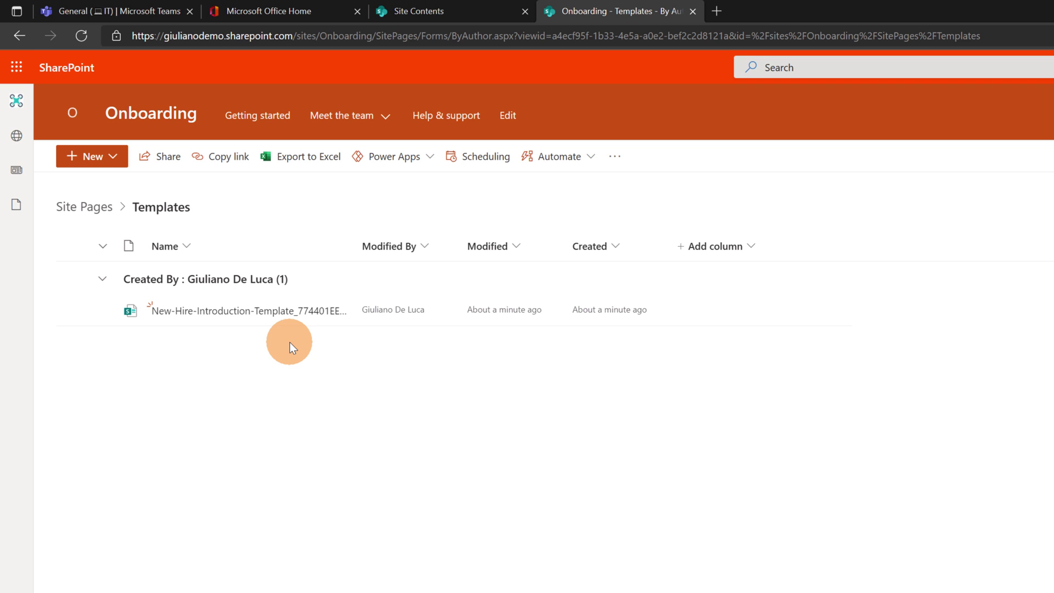
click(80, 217)
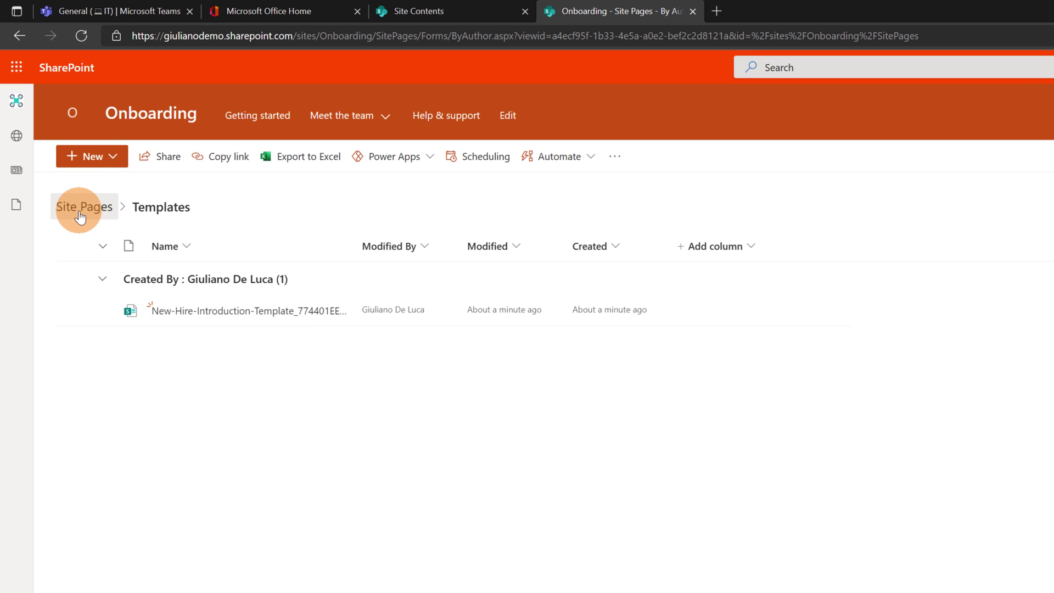
click(181, 115)
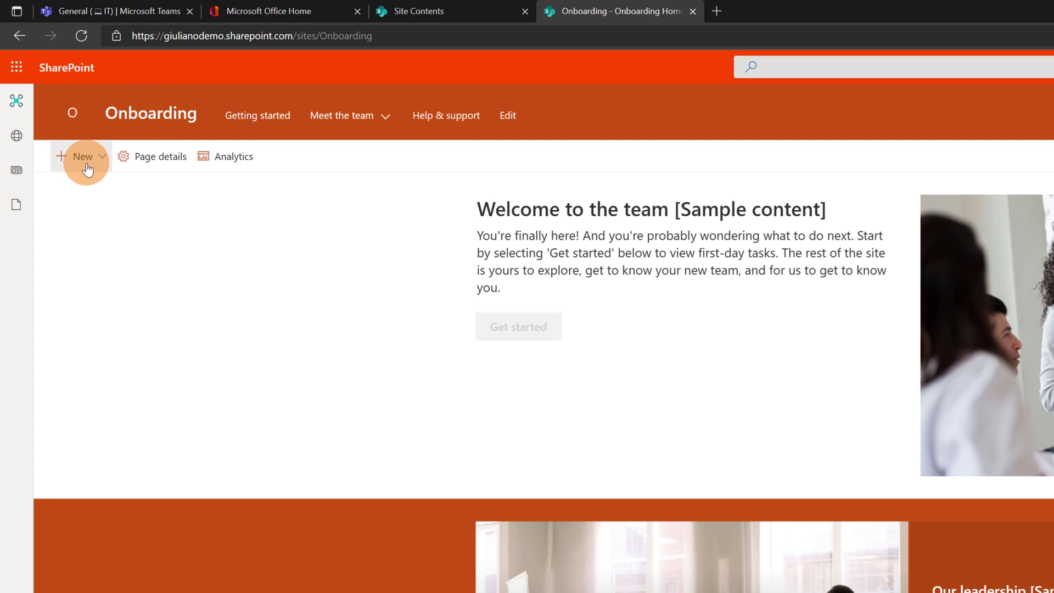
click(93, 166)
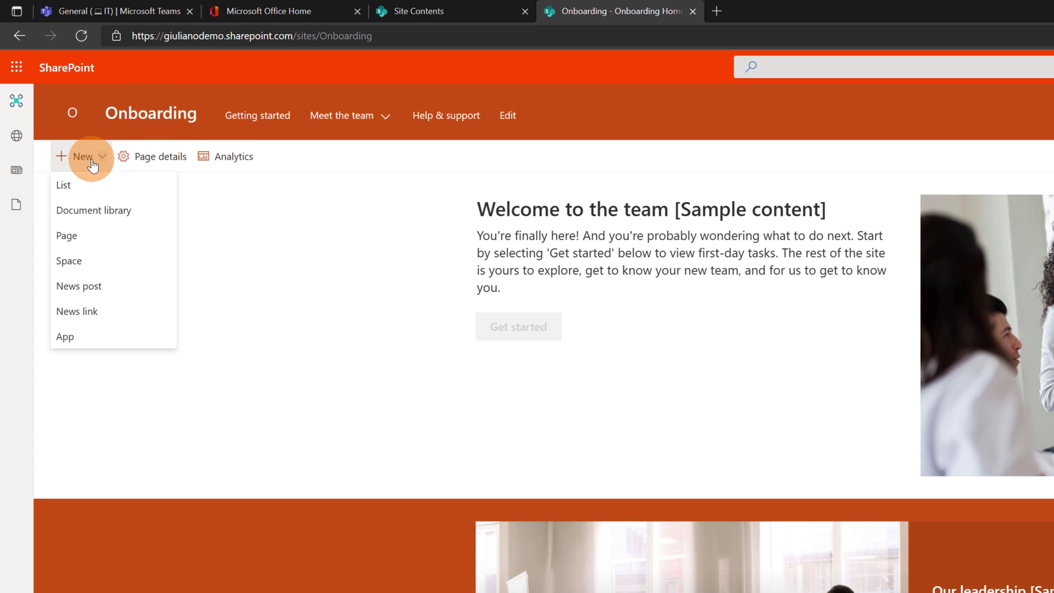
click(77, 241)
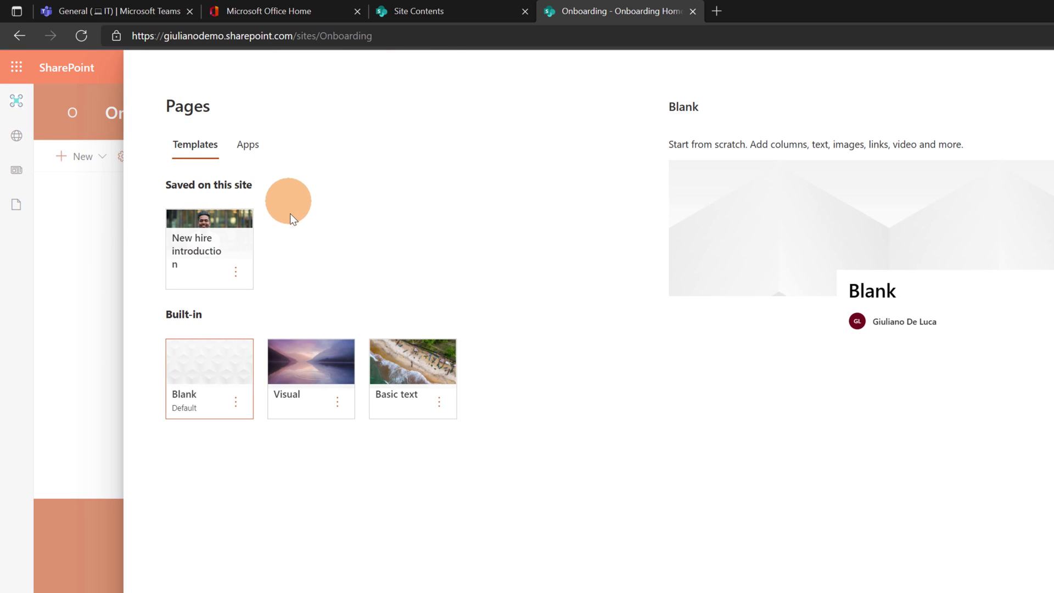
click(214, 256)
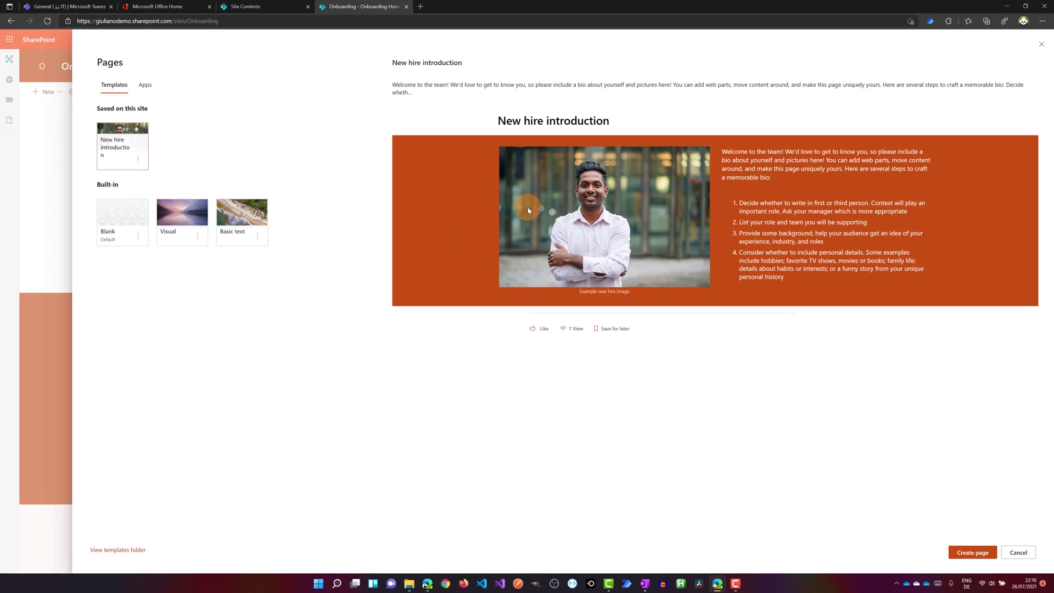
click(1018, 553)
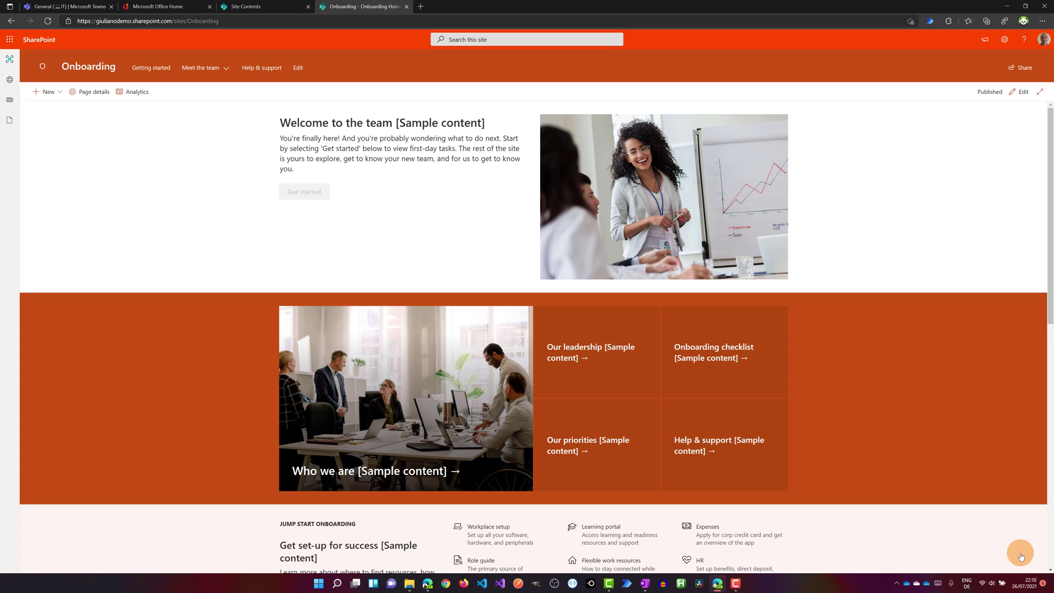
Step: Check which account is signed in to SharePoint
click(514, 246)
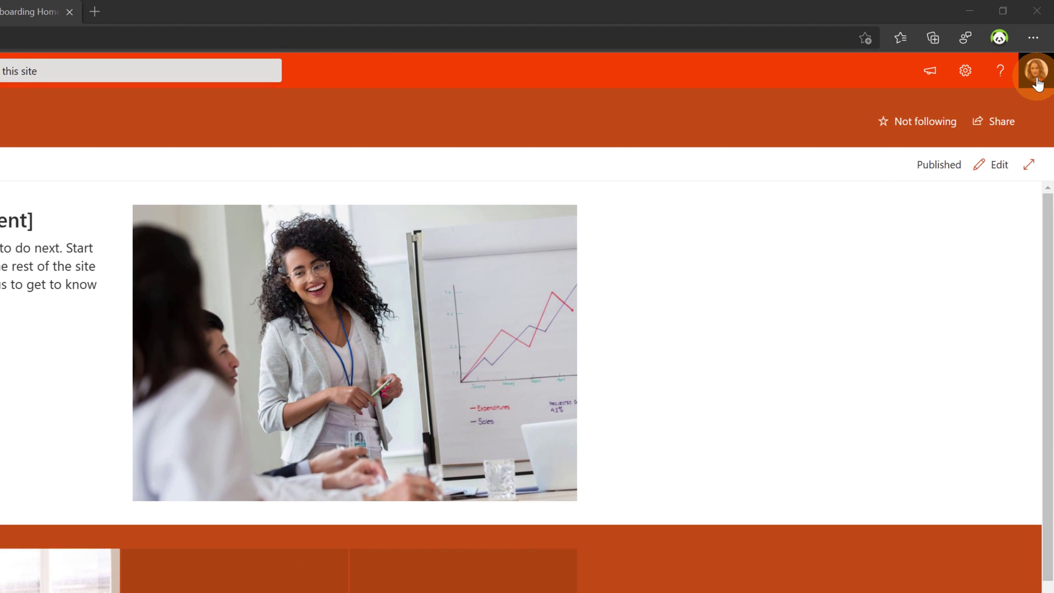
click(1043, 42)
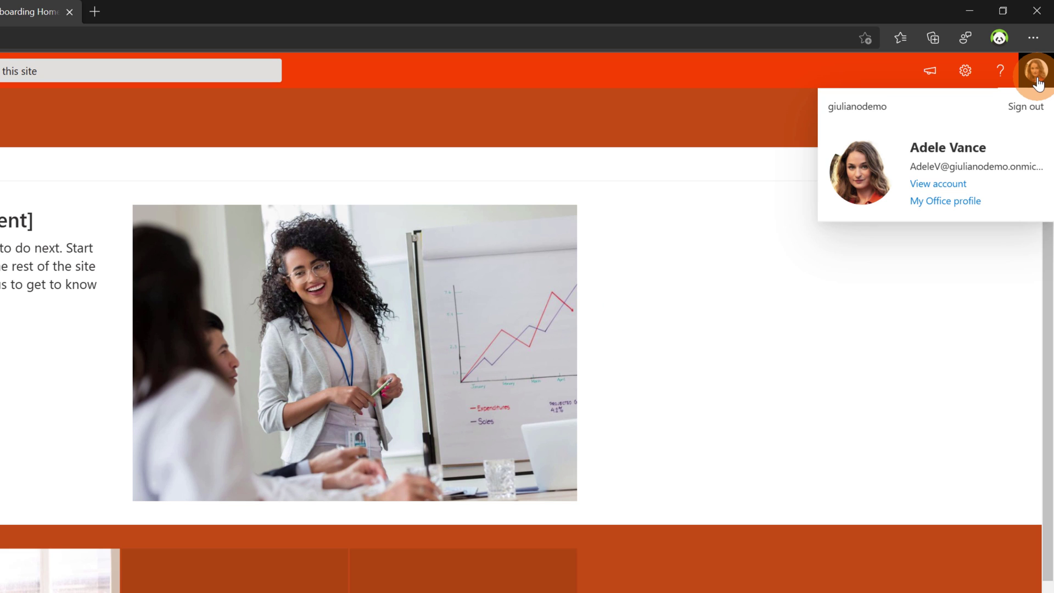
click(1036, 76)
Step: Review the Onboarding site's owners and members without changes, then bring up its settings options
click(998, 117)
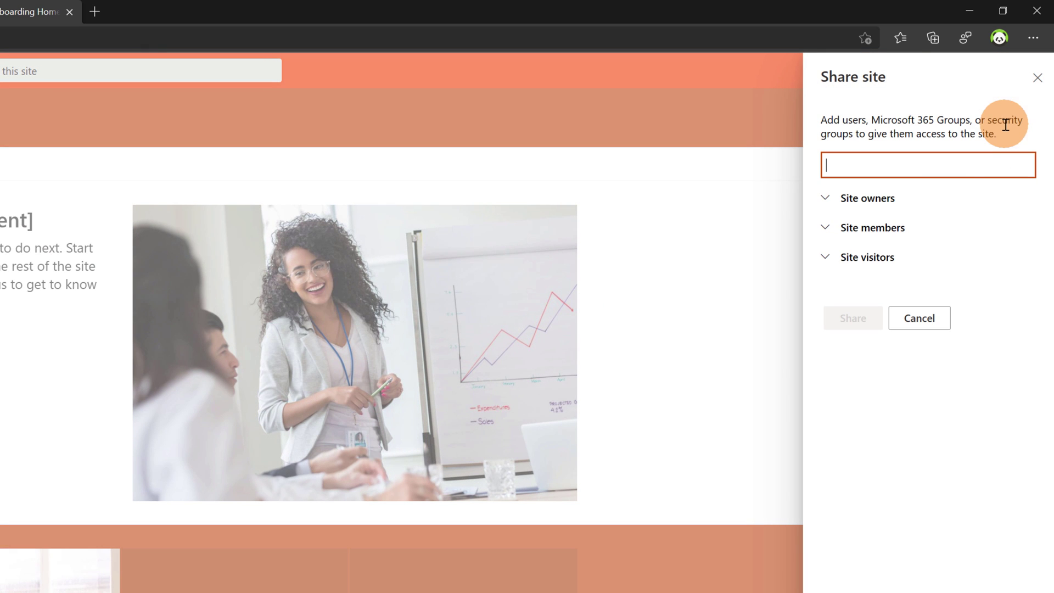
click(823, 198)
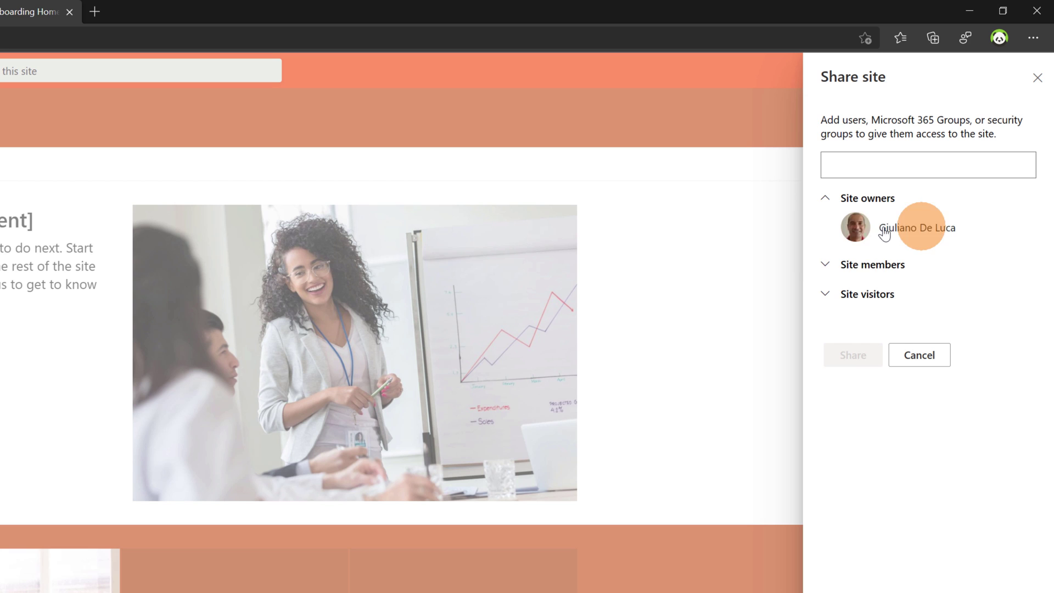
click(823, 266)
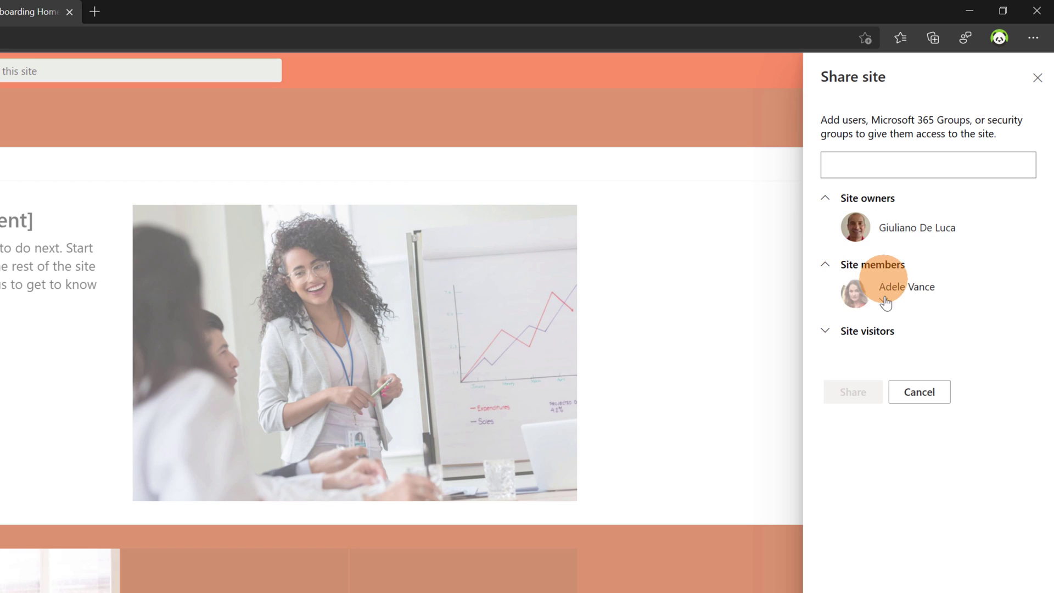
click(925, 392)
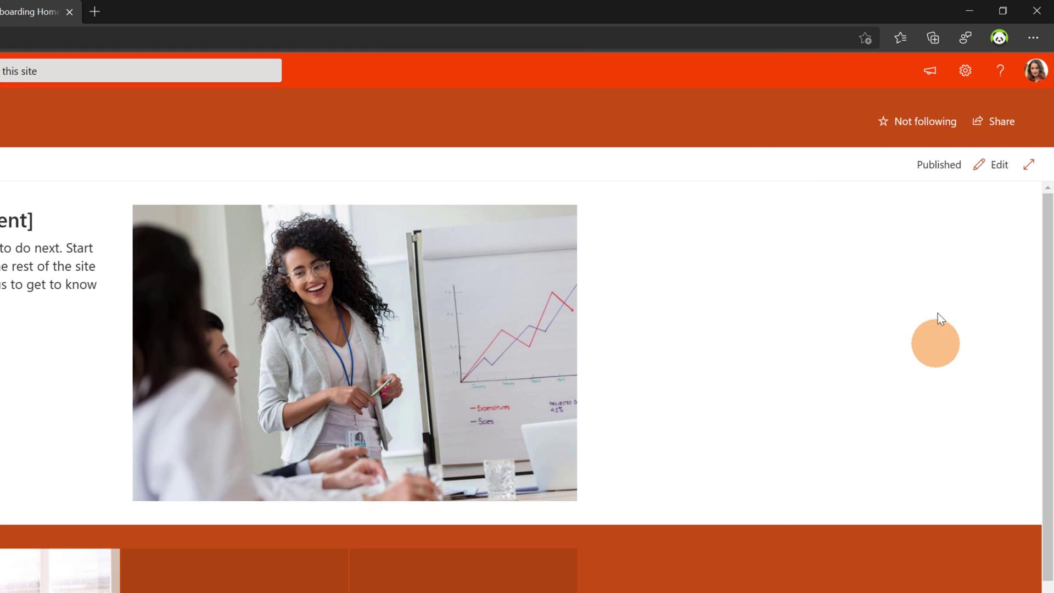
click(966, 72)
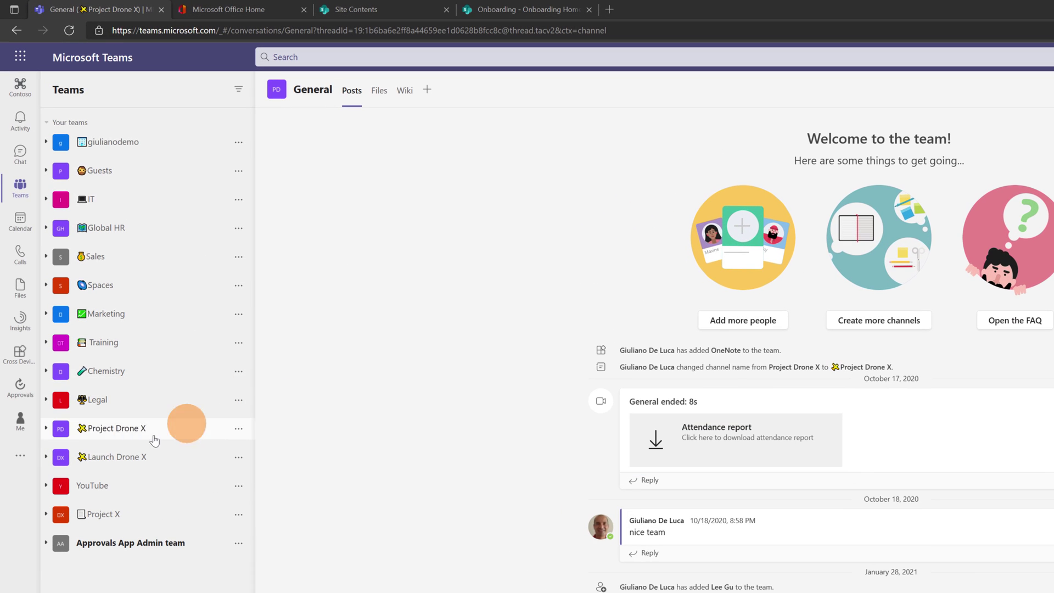
Step: Show the Project Drone X channels and open the General channel's Files in SharePoint
click(50, 432)
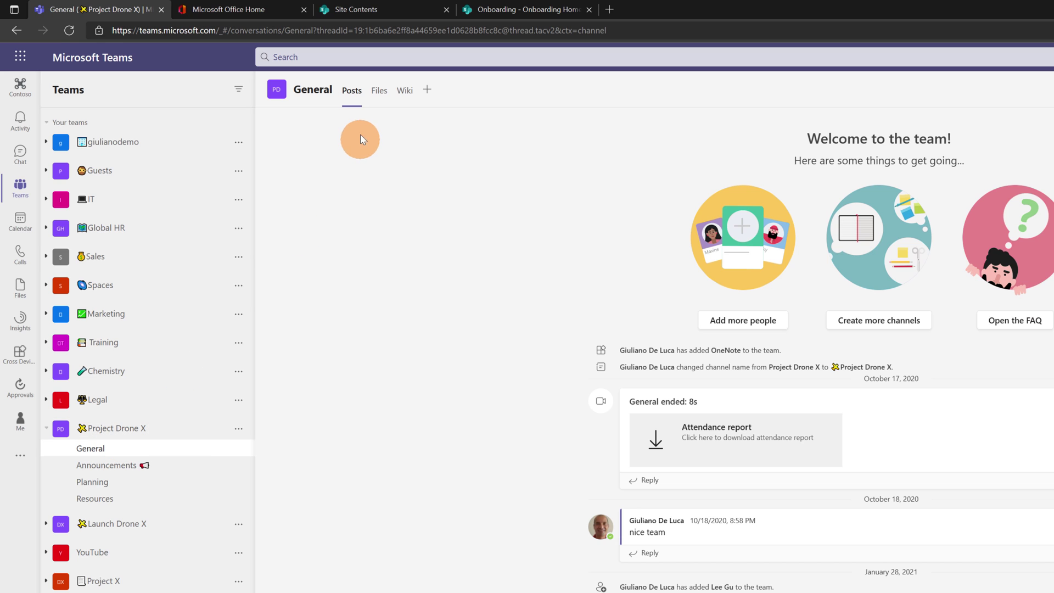
click(378, 92)
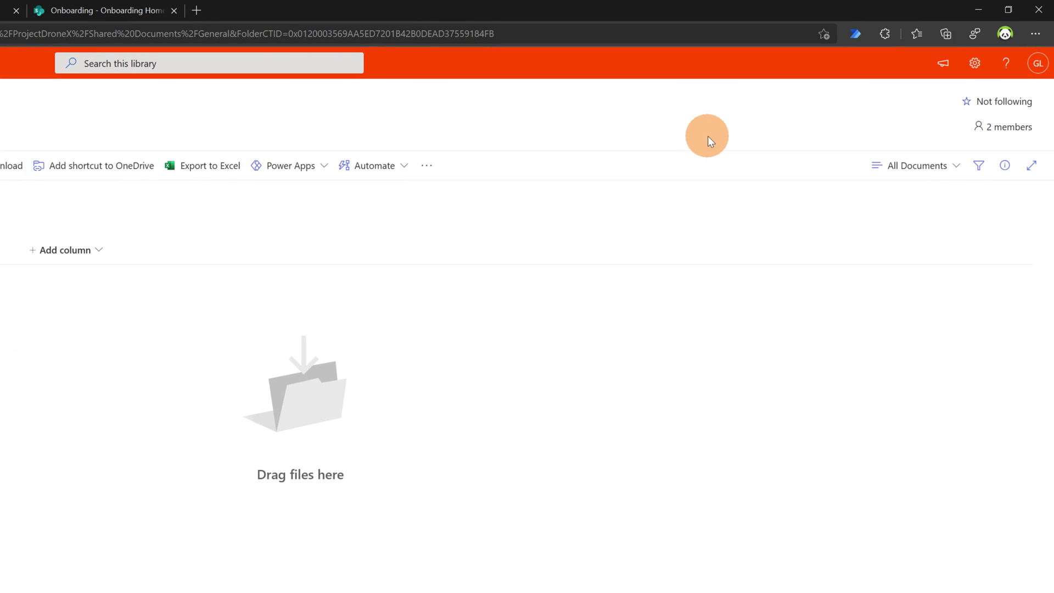
Step: Open the Project Drone X site template choices and browse the five Microsoft team-site templates
click(975, 65)
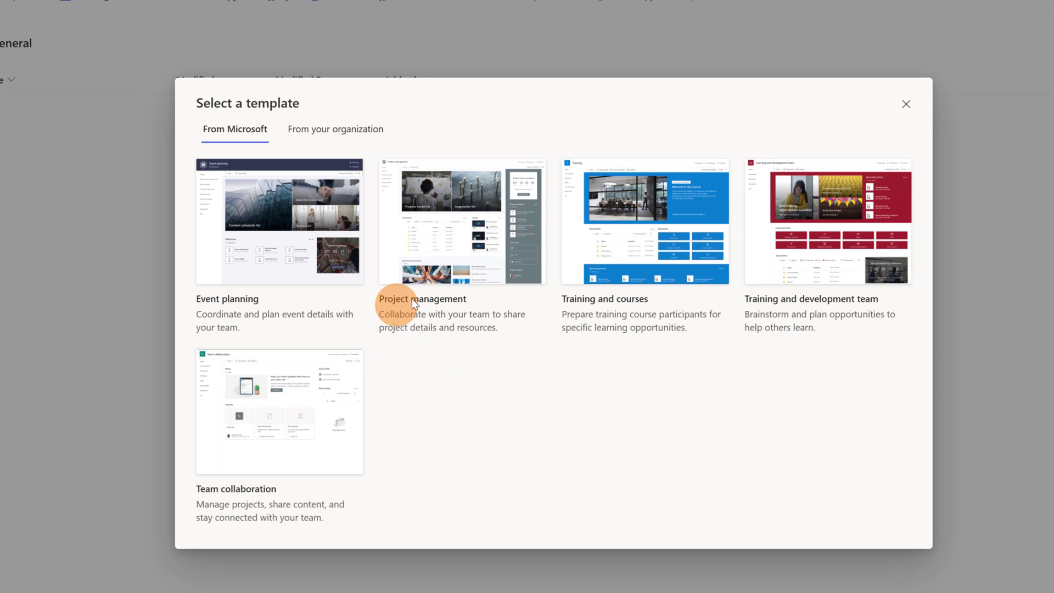
mouse_move(626, 286)
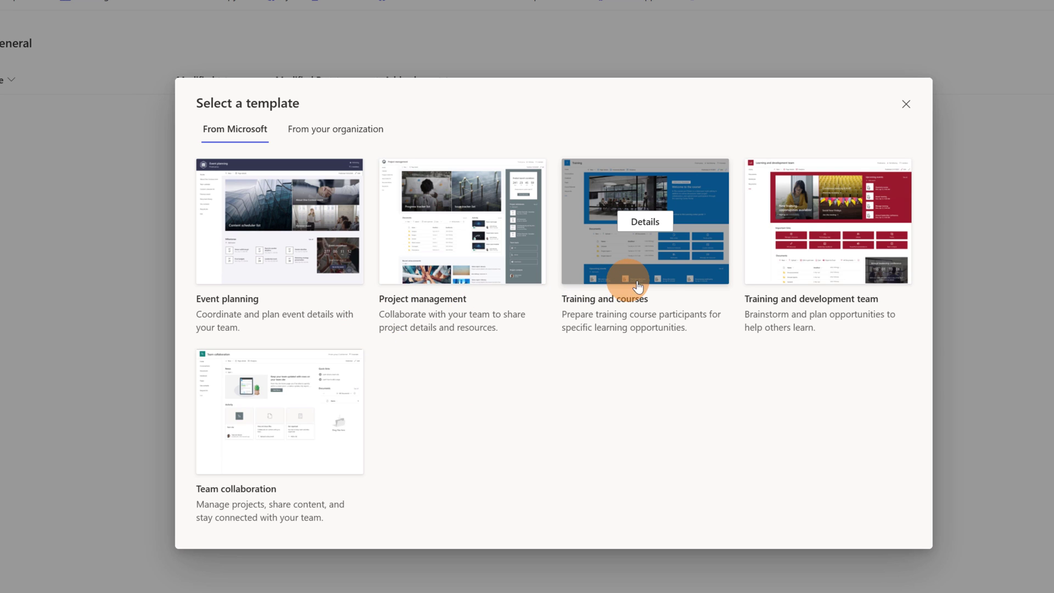
mouse_move(792, 265)
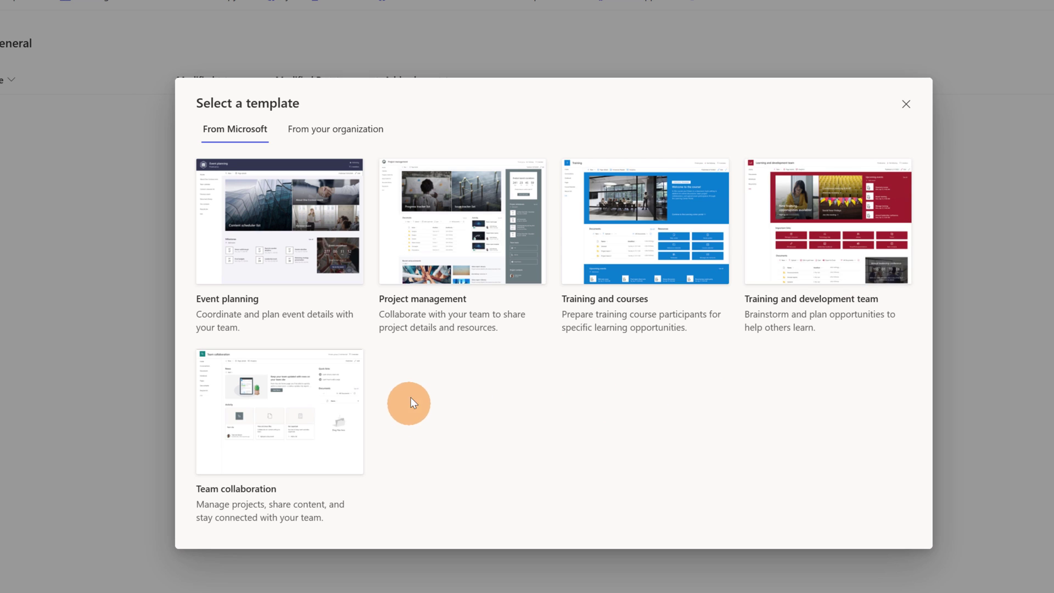
Step: Preview the Project management template's details and apply it to Project Drone X
mouse_move(480, 265)
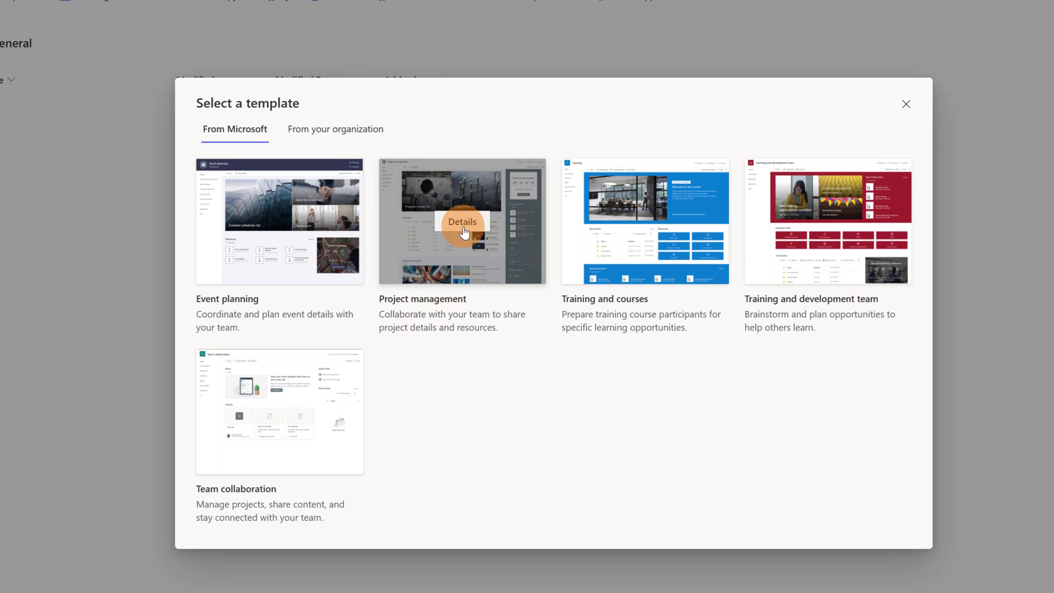
click(463, 231)
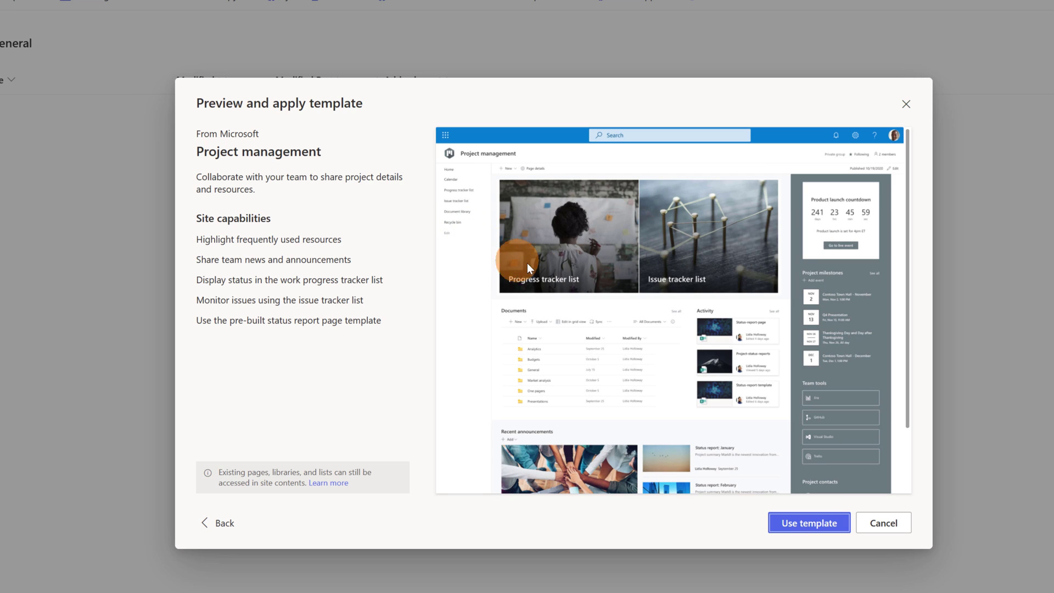
scroll(795, 281, down, 1)
scroll(822, 285, down, 1)
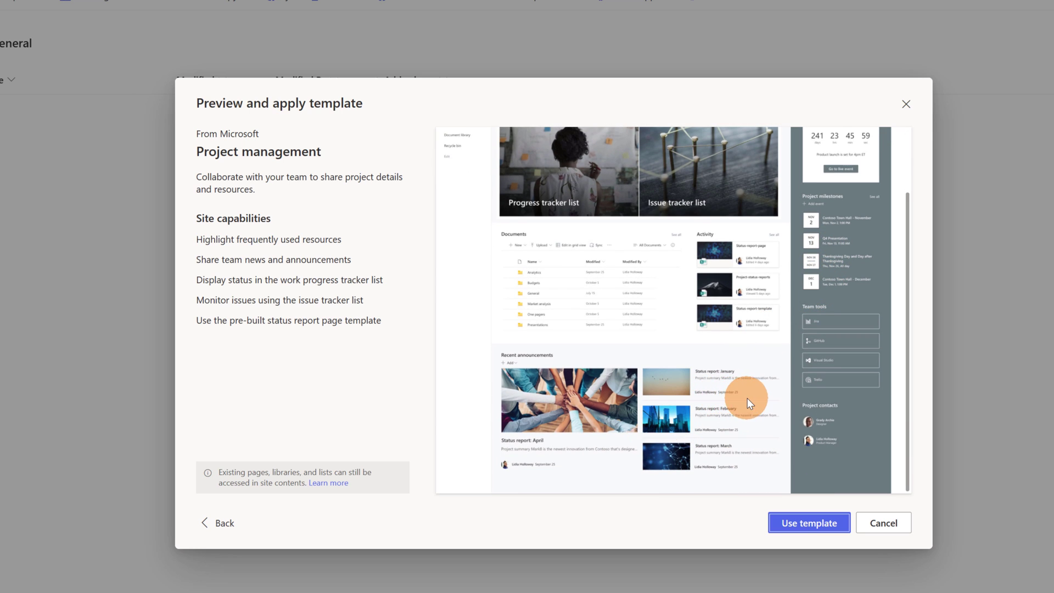
scroll(748, 397, up, 2)
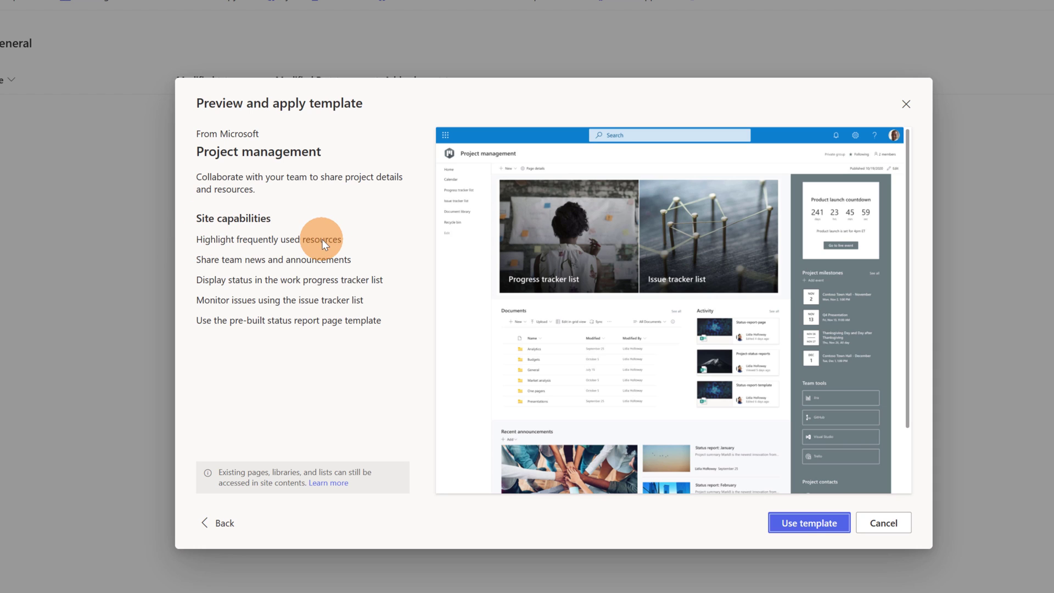
click(818, 531)
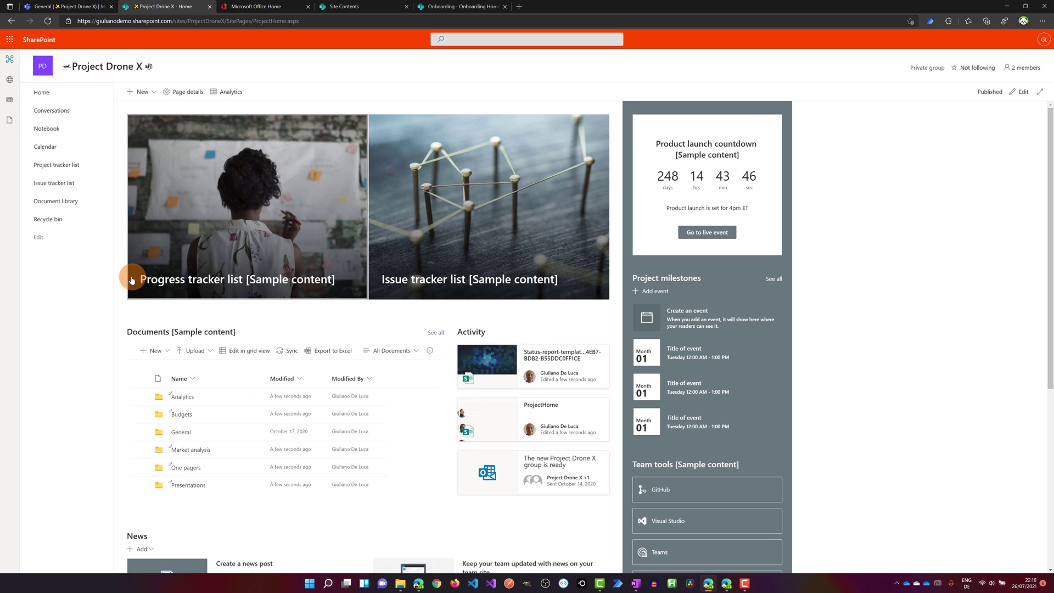
Step: Reload the Project Drone X home page and scan its launch countdown, milestones and contacts
click(44, 92)
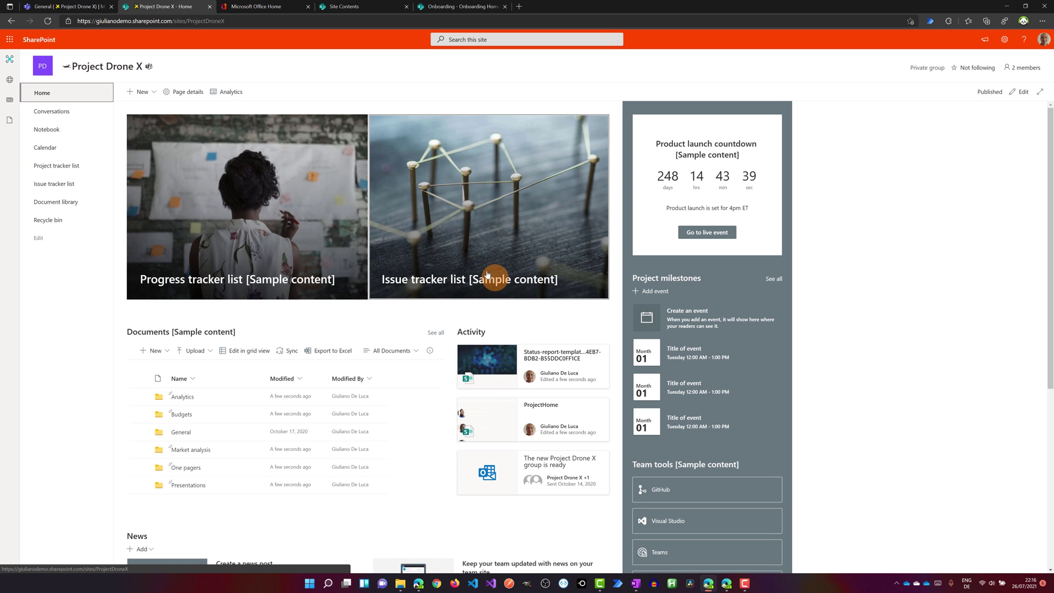
scroll(375, 308, down, 4)
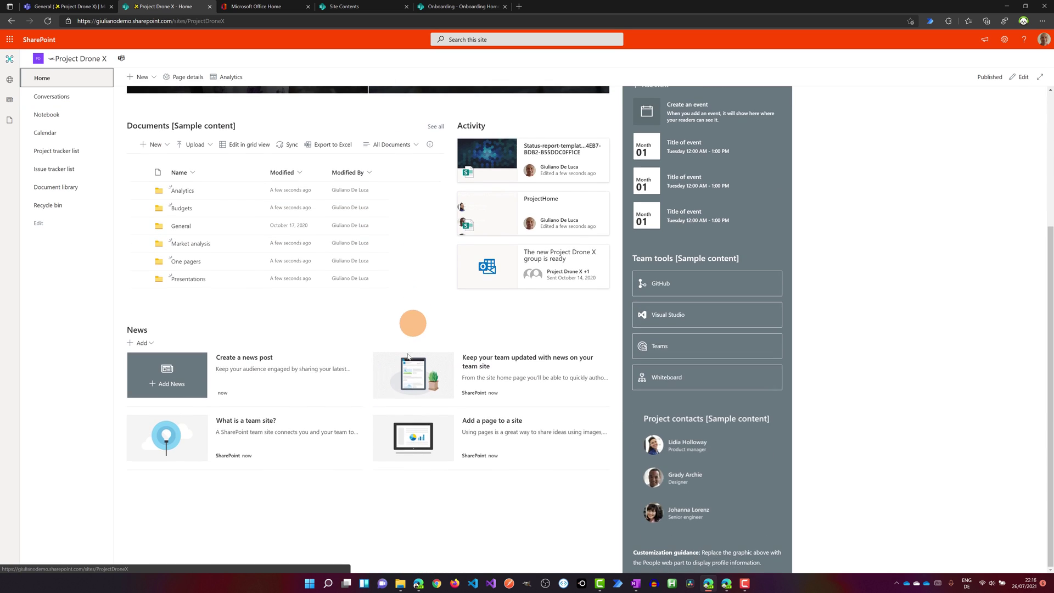
scroll(407, 355, up, 4)
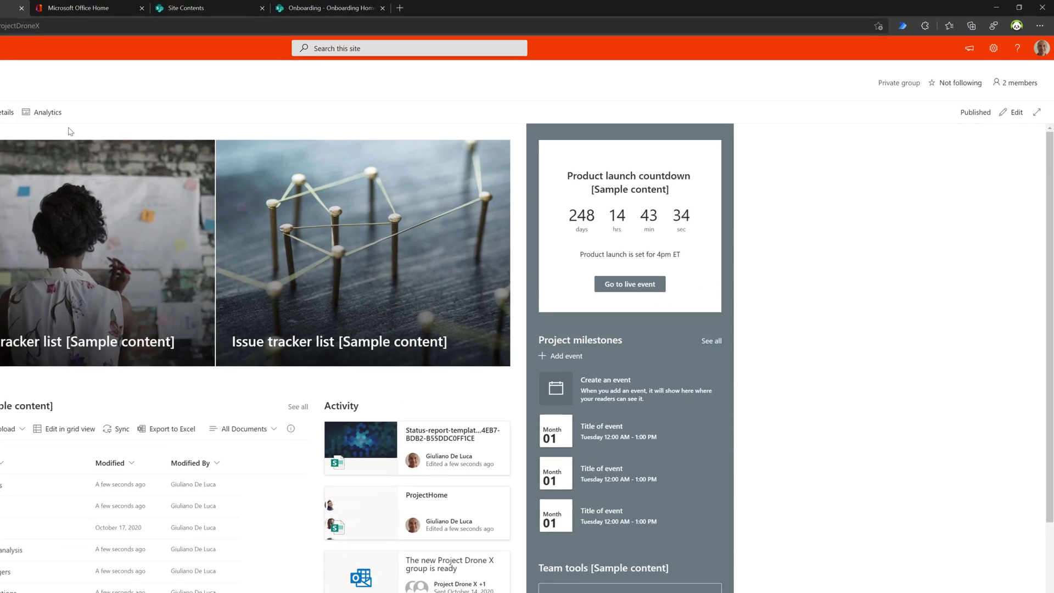
Step: Check that the Status report template is in Site Pages > Templates, then return to Project Drone X home
click(993, 48)
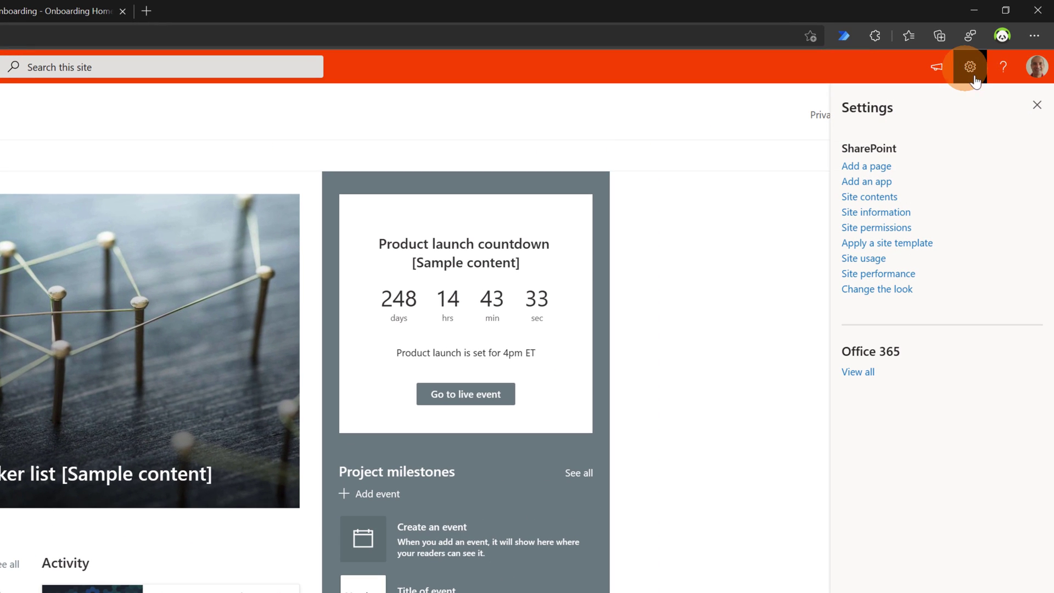
click(865, 199)
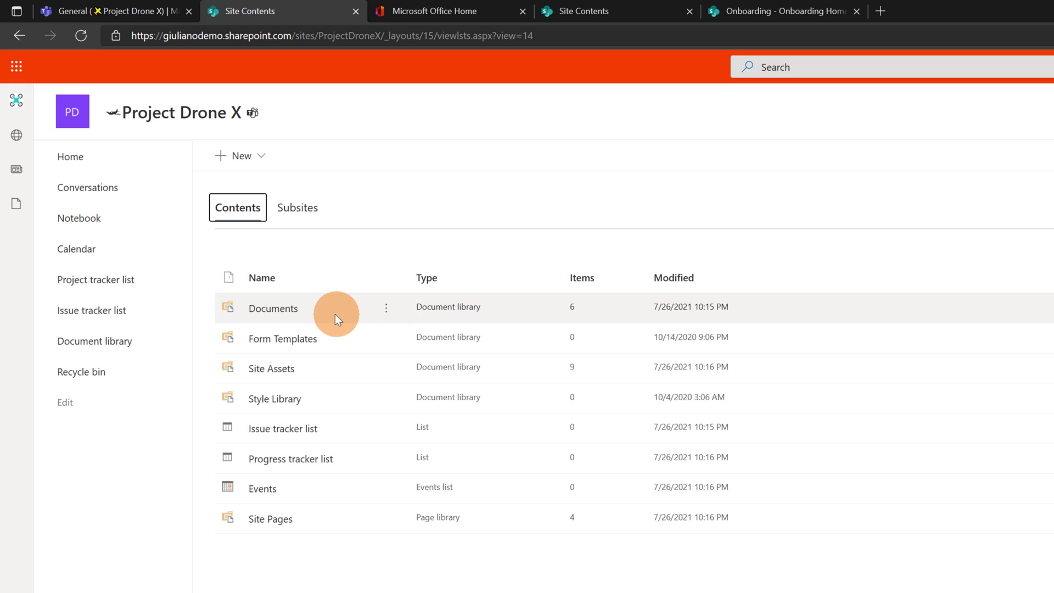
click(273, 520)
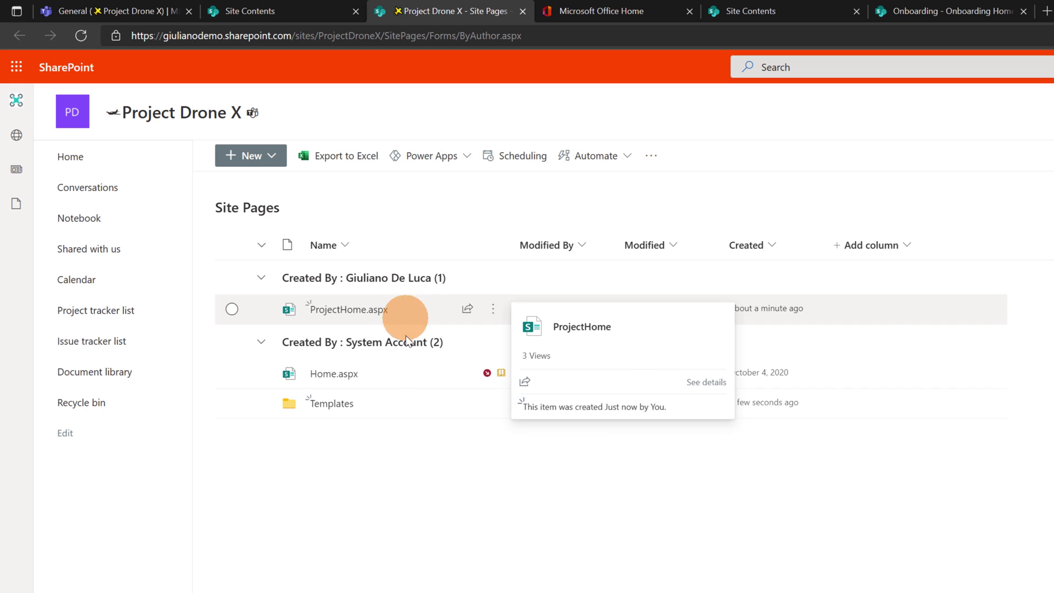
click(331, 403)
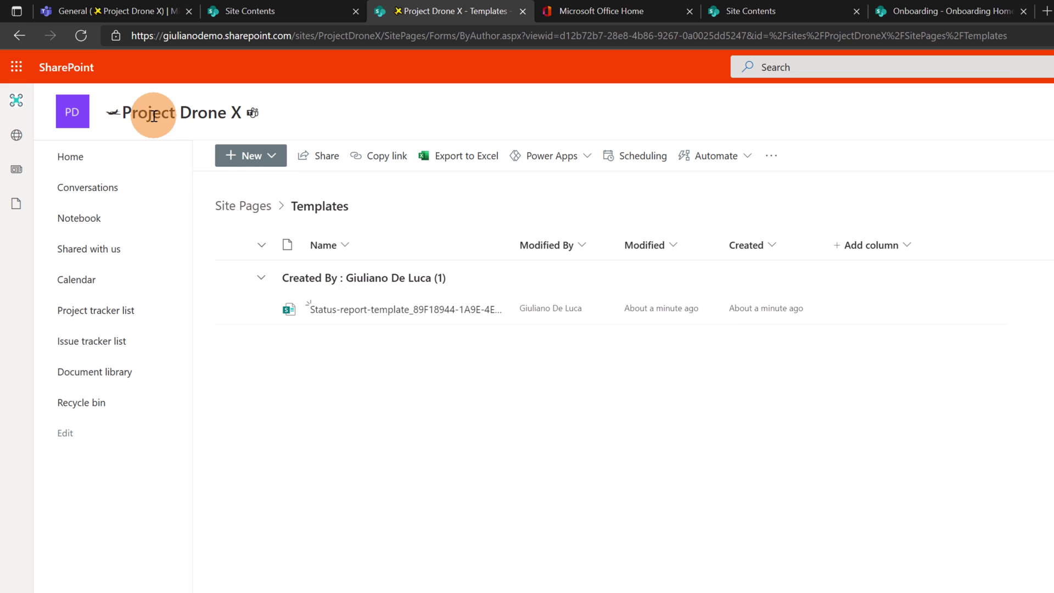
click(65, 171)
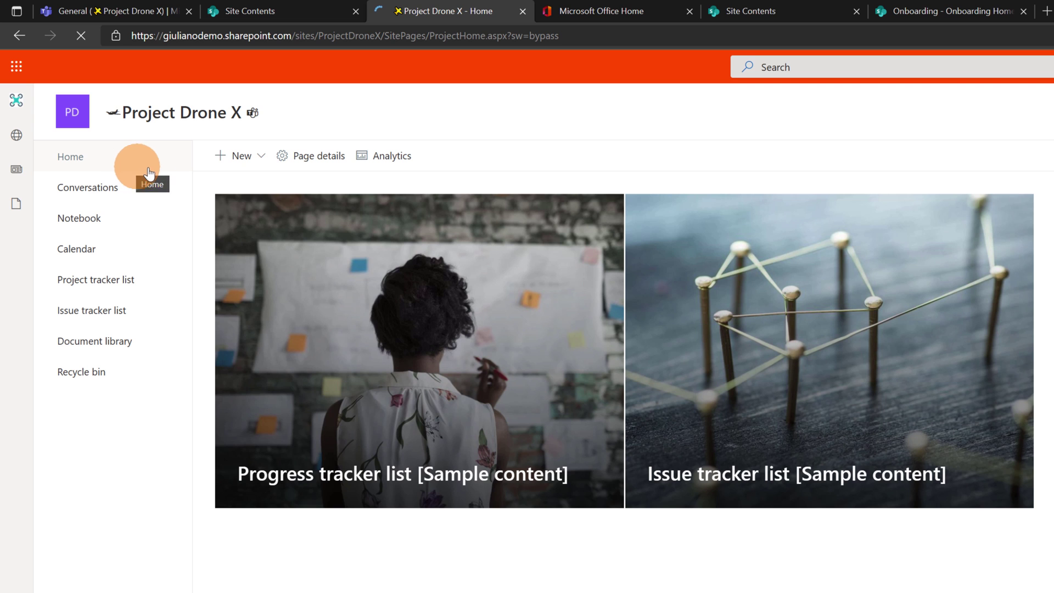
Step: Create a new page and preview the saved Status report template showing a <Project> summary for <month>
click(234, 159)
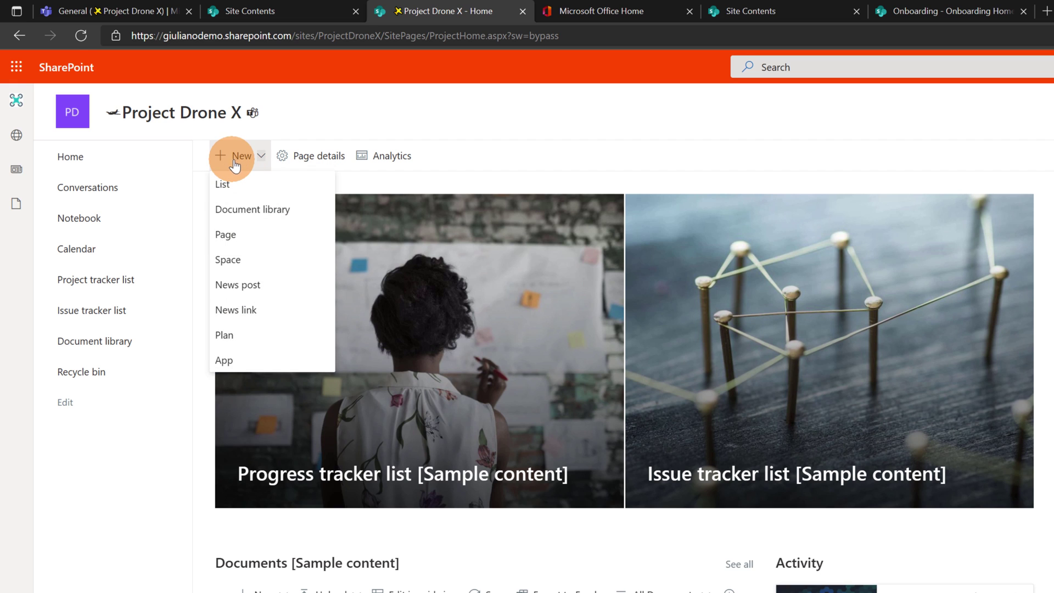
click(263, 246)
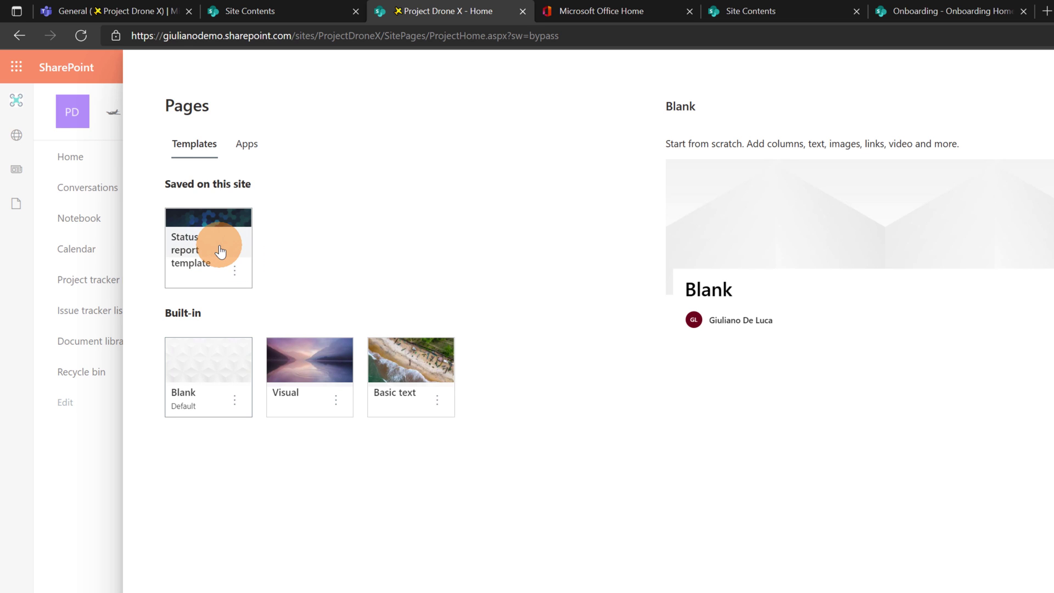
click(220, 251)
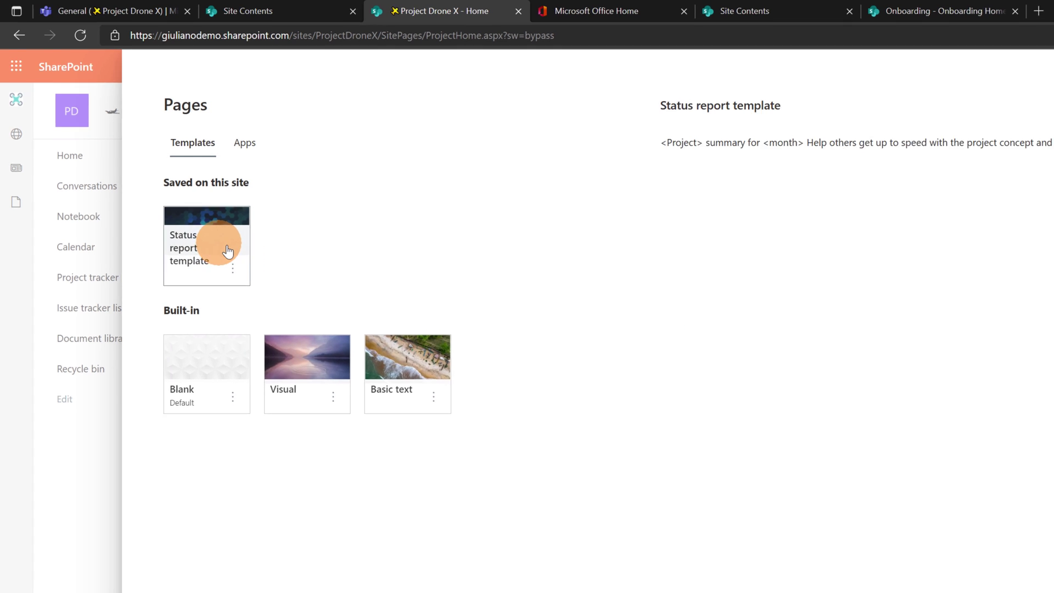